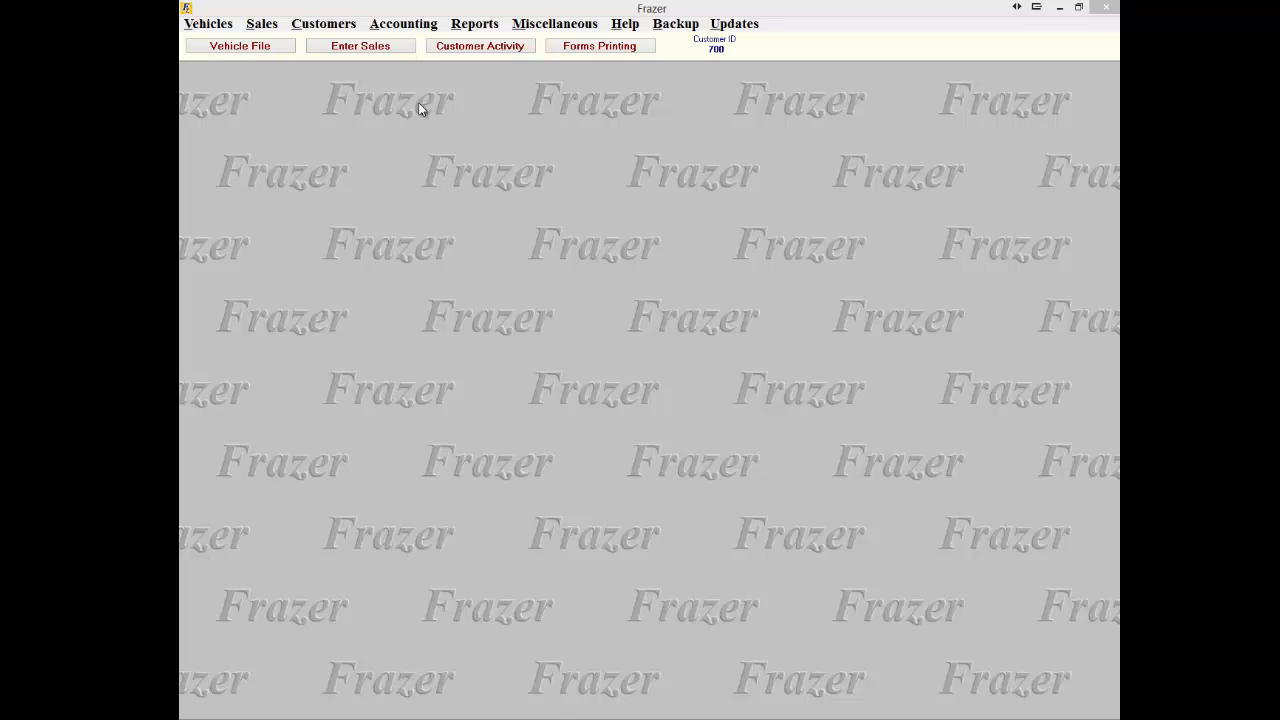
- Print the Chart of Accounts report from the accounting records
left_click(424, 27)
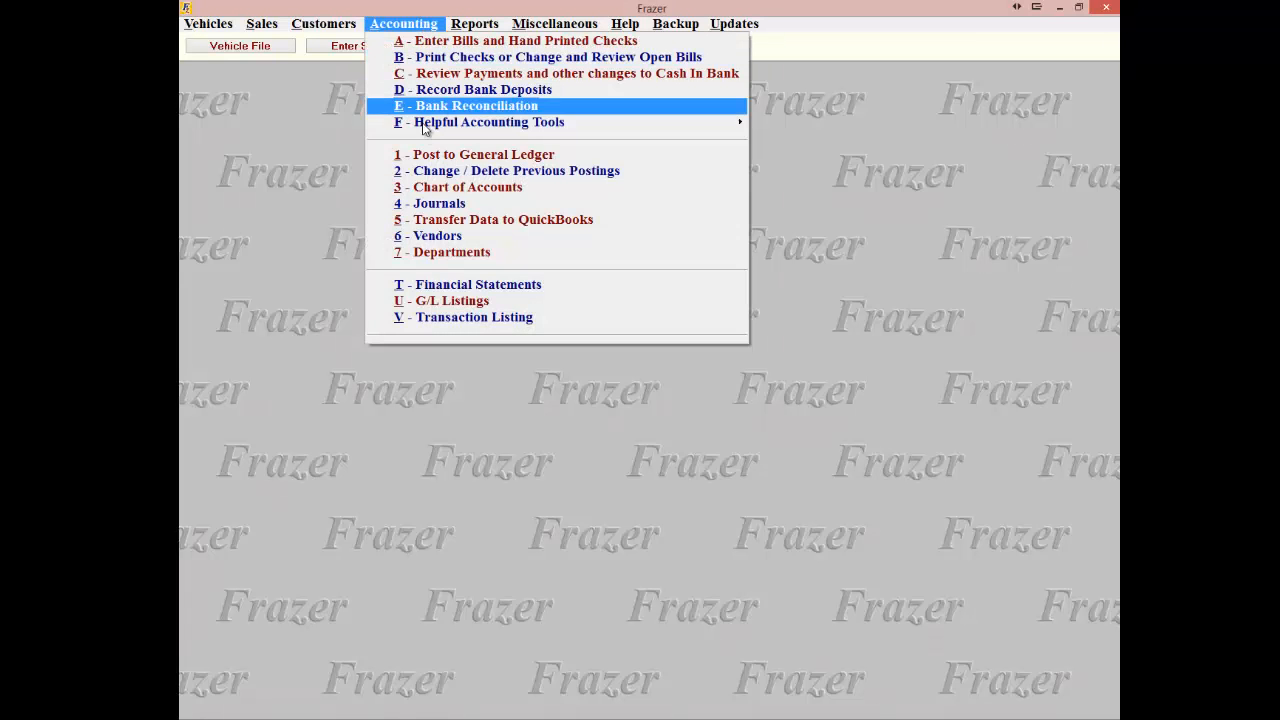
left_click(421, 188)
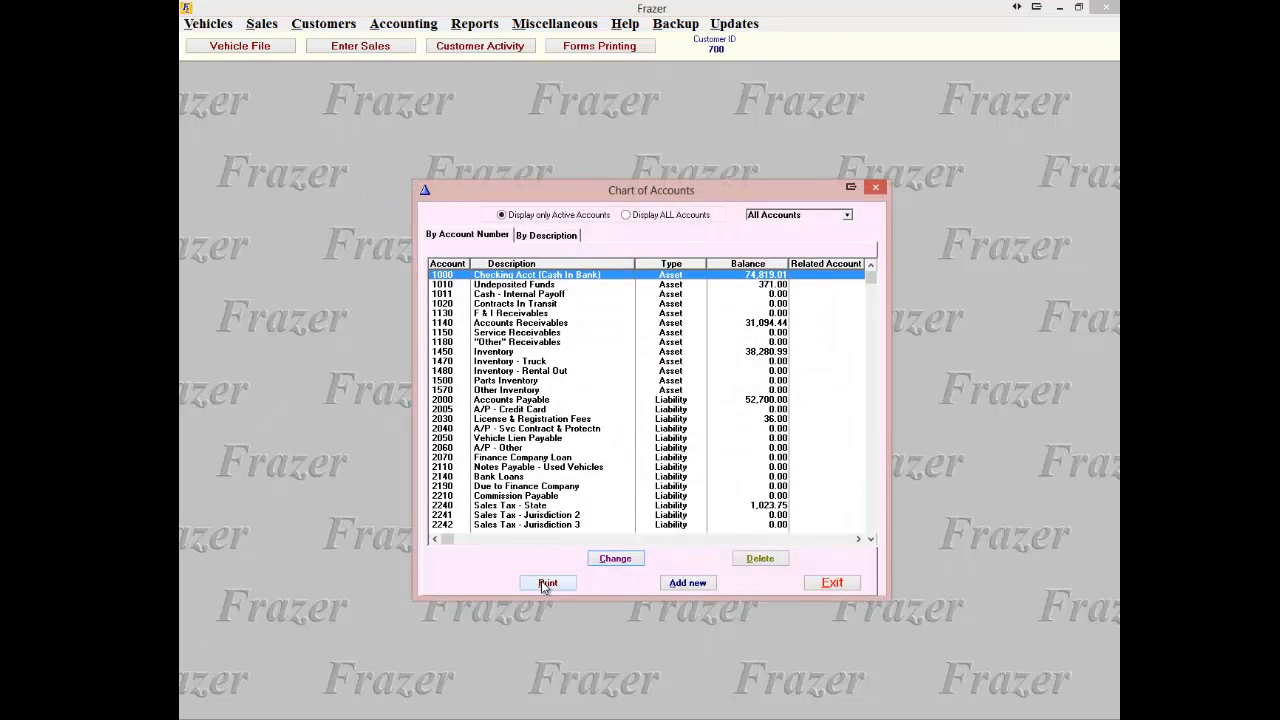
left_click(545, 582)
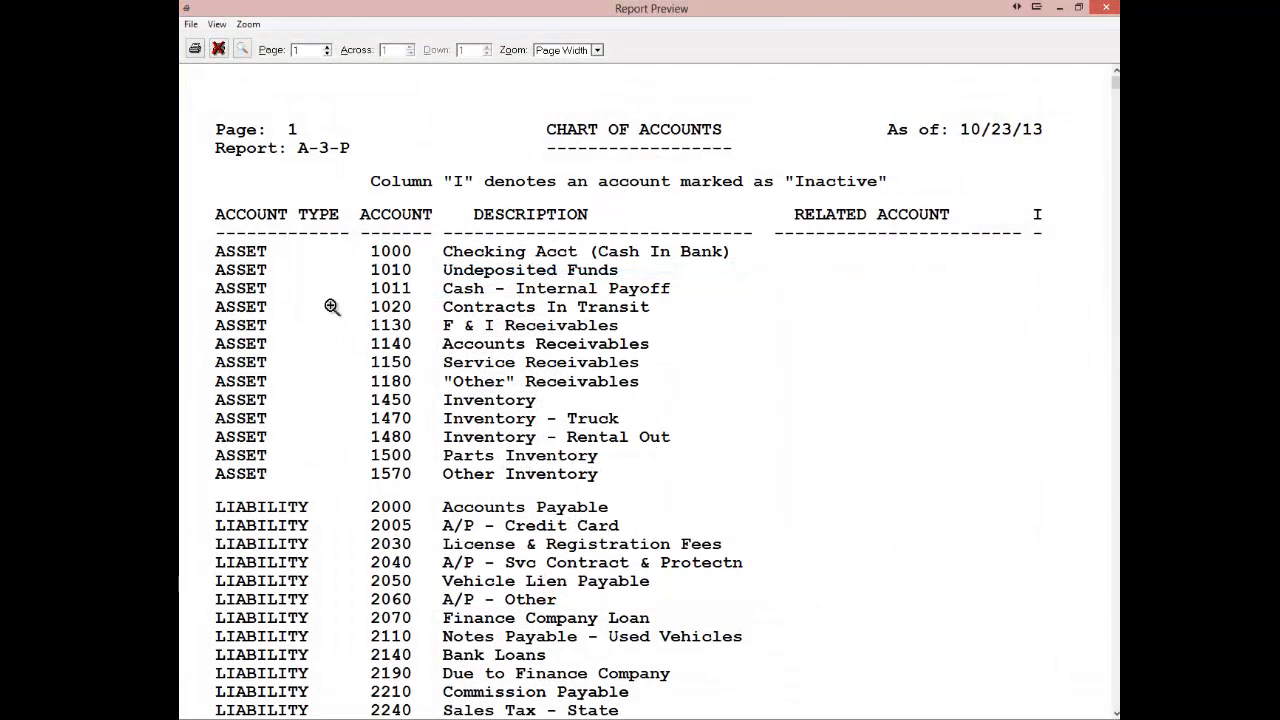
left_click(196, 49)
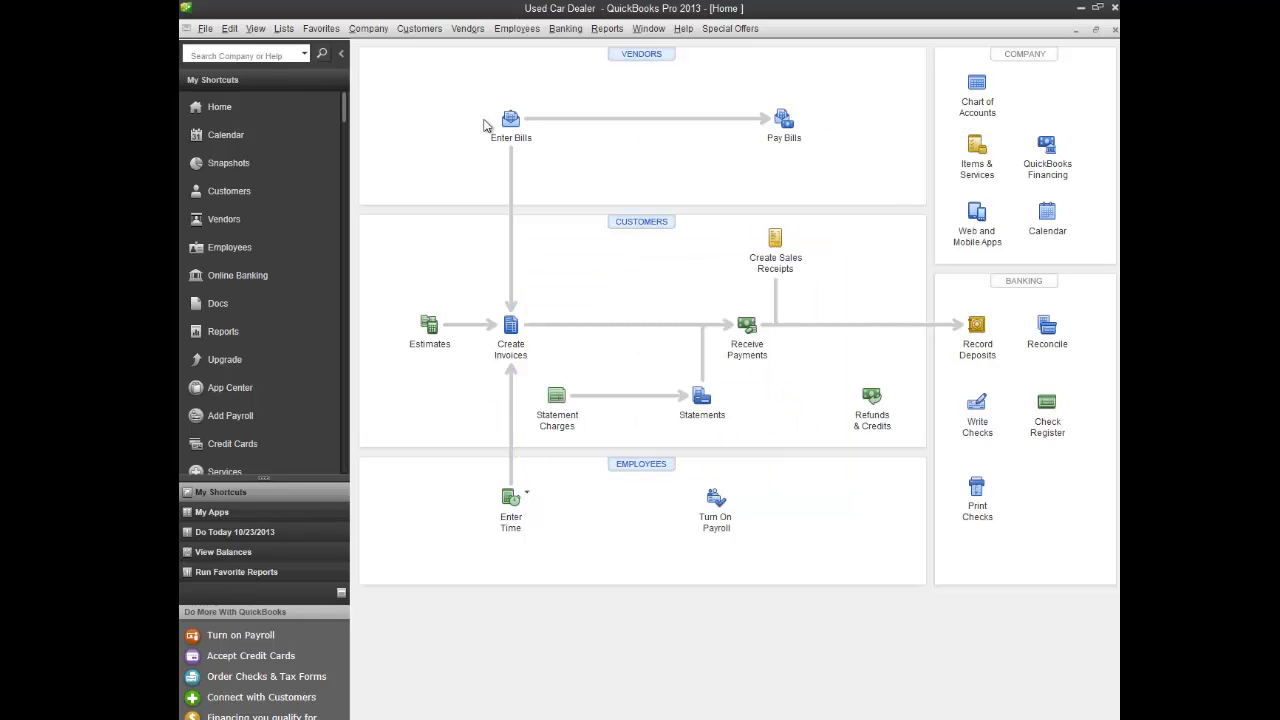
- In QuickBooks, save a local backup of the company file immediately, keeping the backup location on drive C
left_click(205, 28)
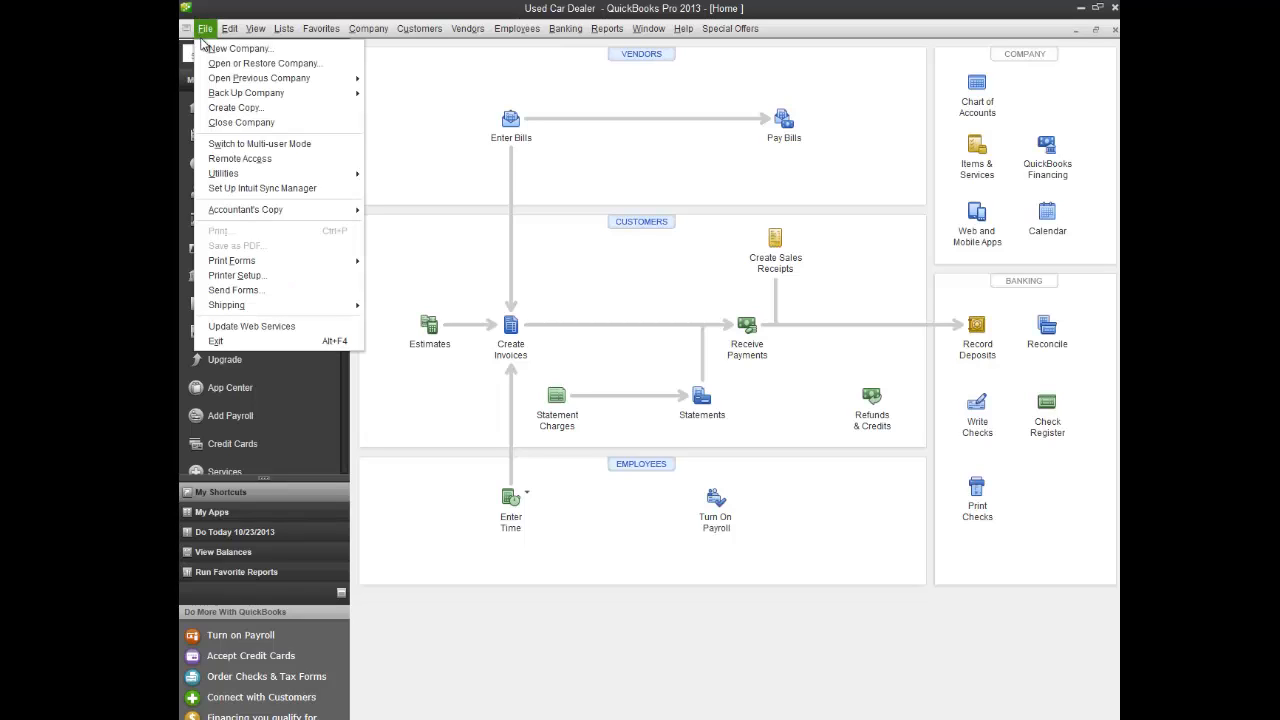
mouse_move(322, 93)
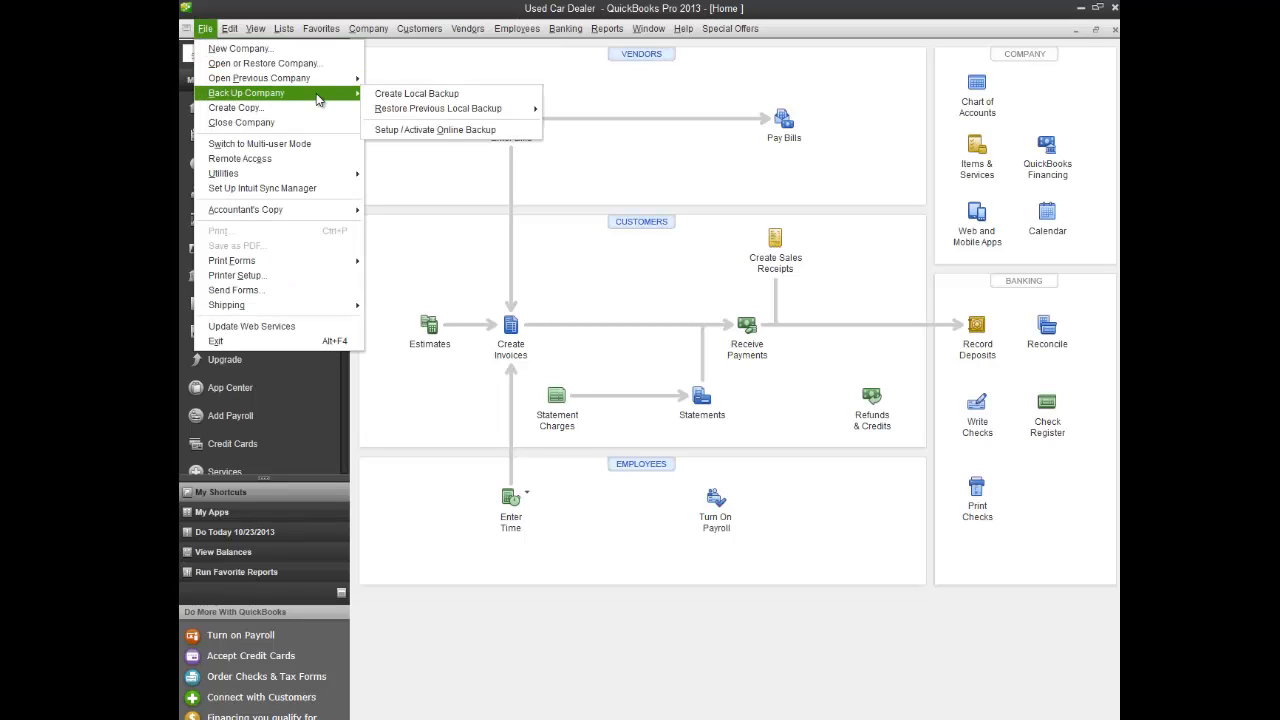
left_click(402, 100)
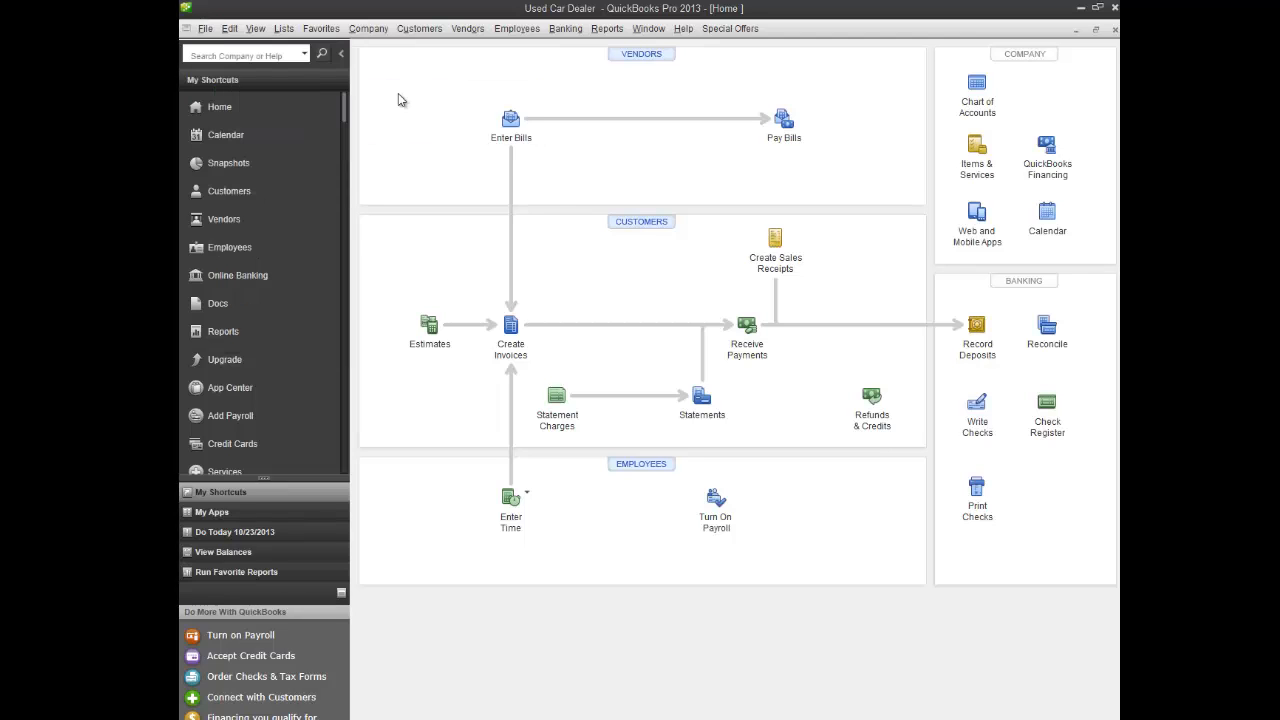
left_click(537, 434)
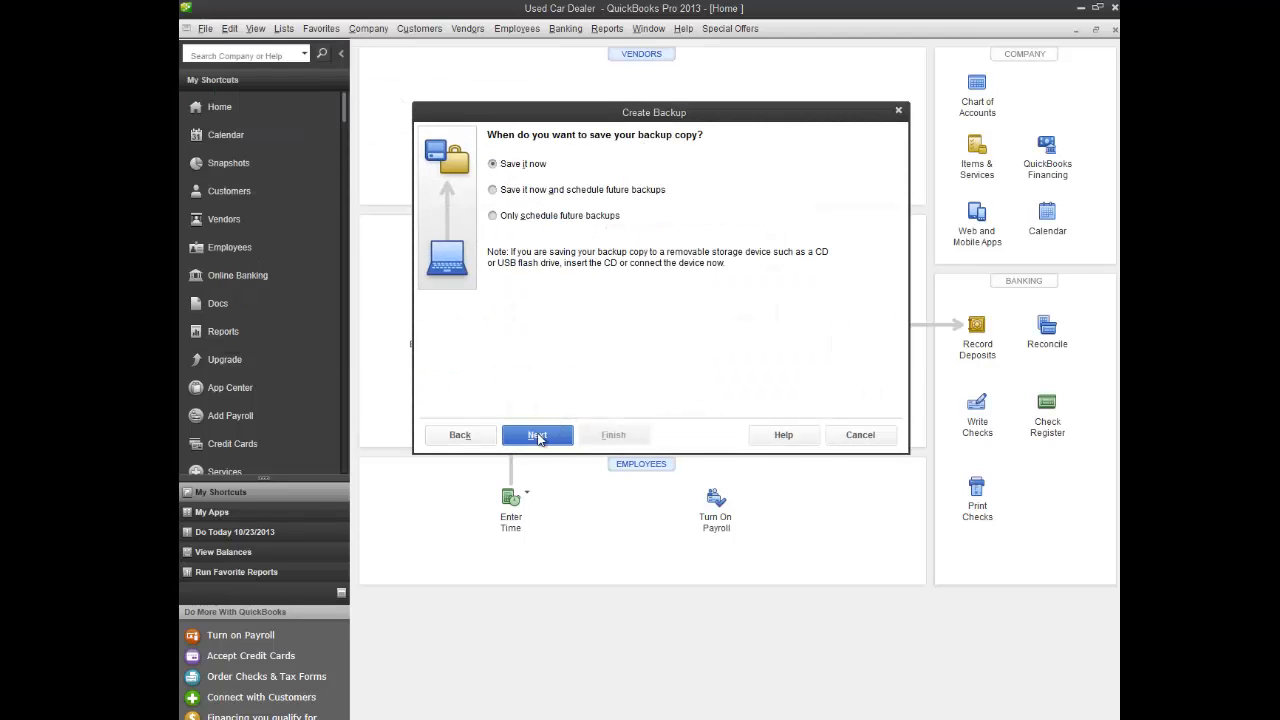
left_click(537, 434)
left_click(648, 280)
left_click(796, 394)
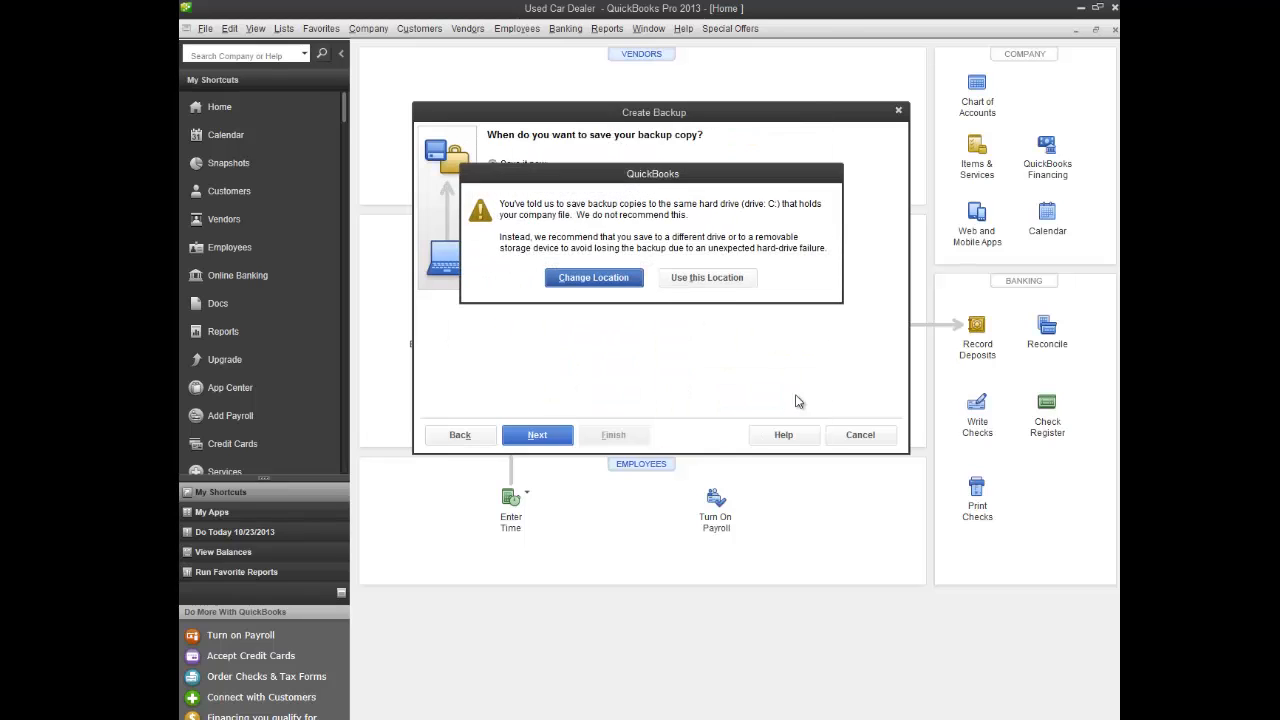
left_click(710, 279)
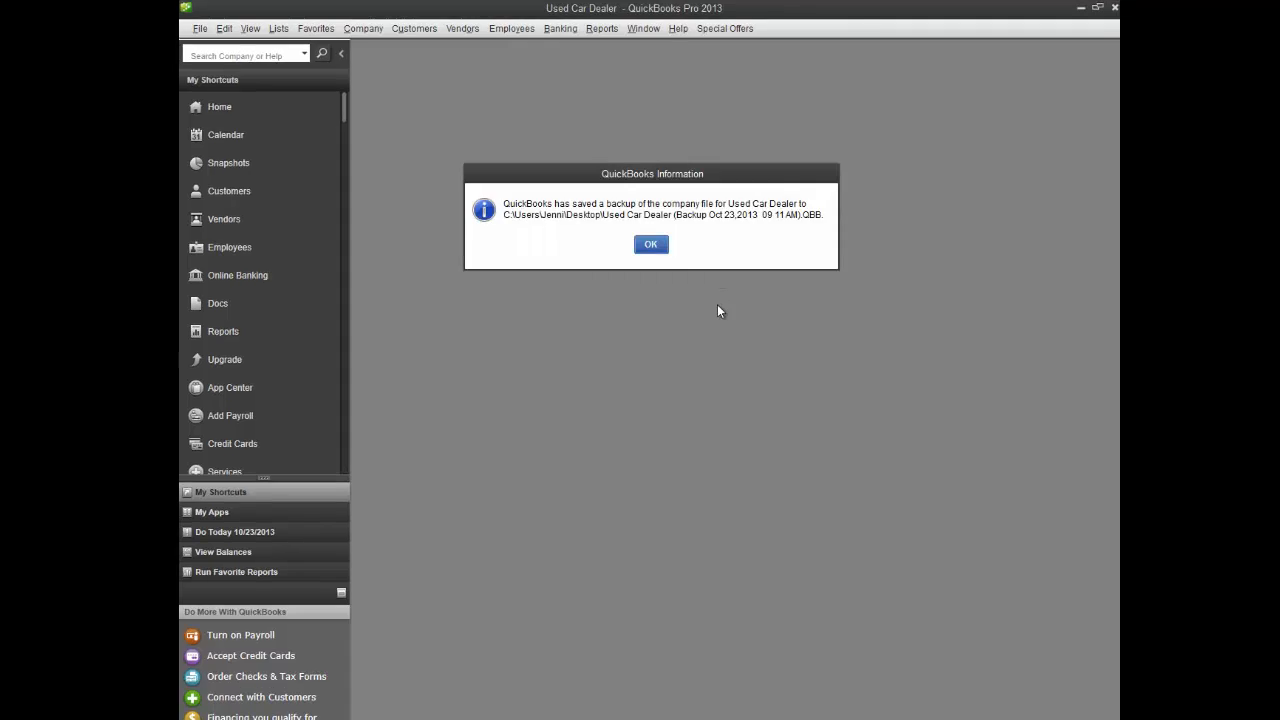
left_click(652, 244)
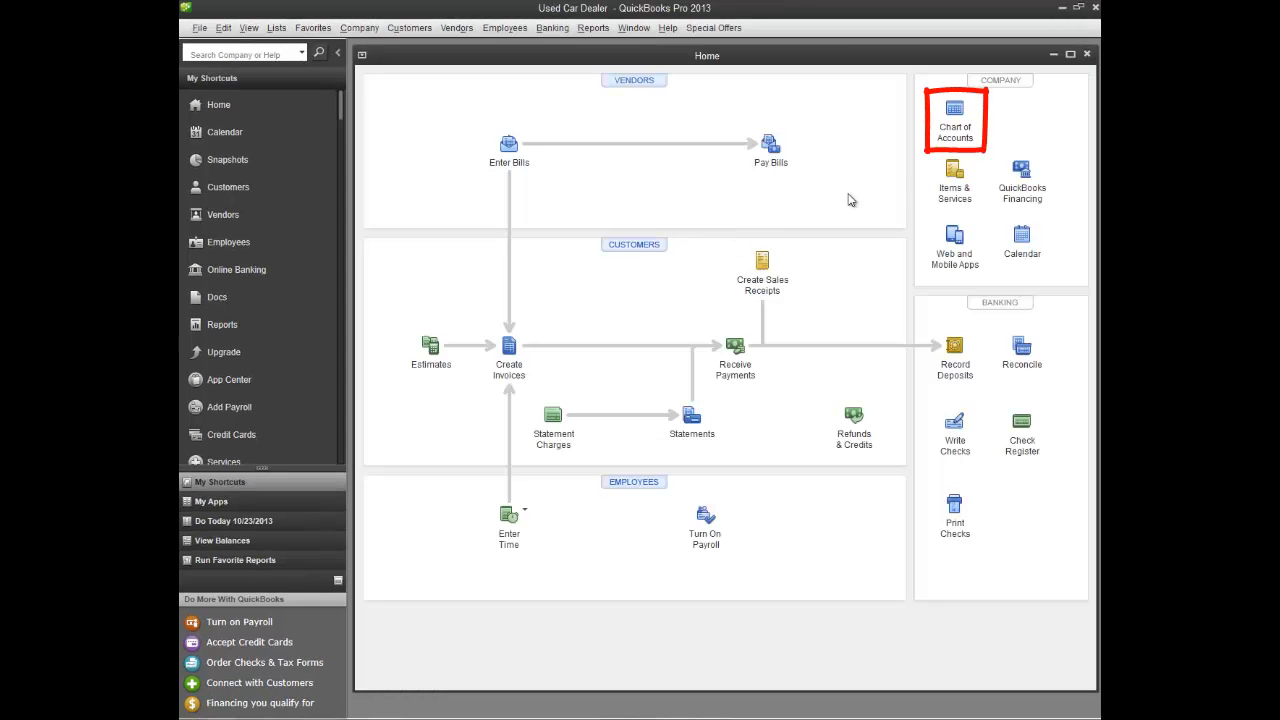
- Add a Bank account named Cash in Bank to the QuickBooks chart of accounts and save it
left_click(952, 138)
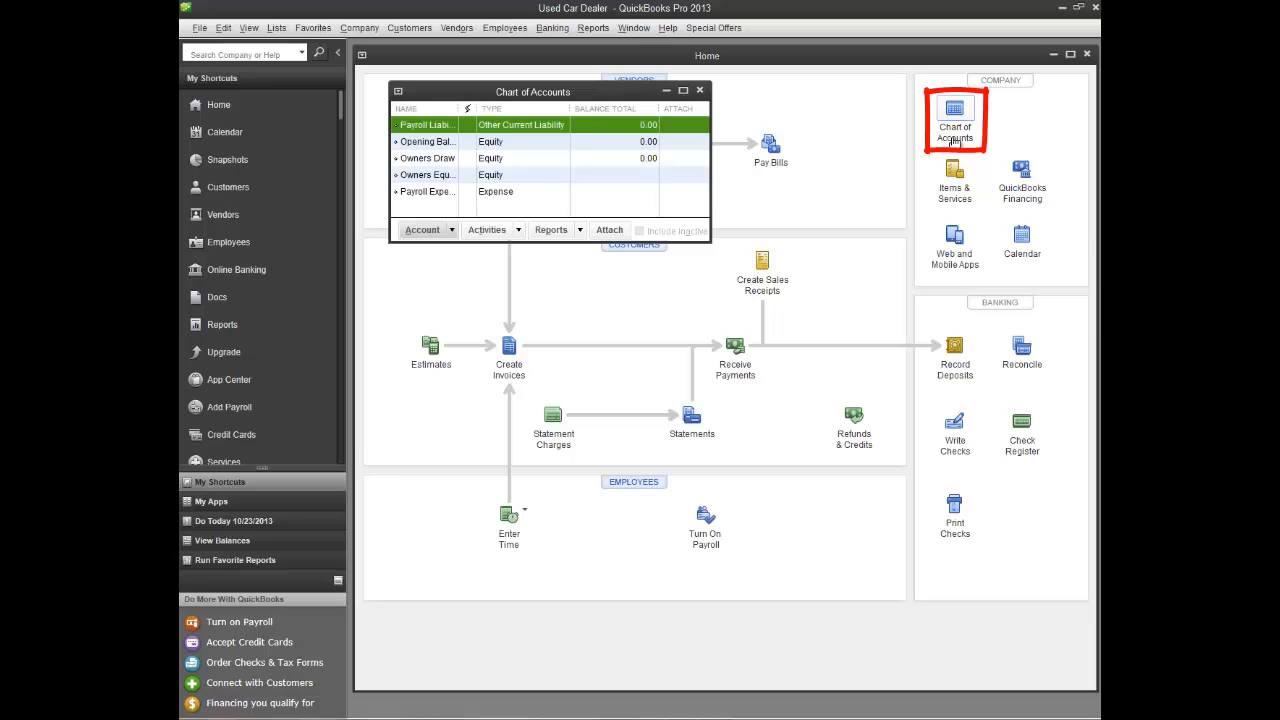
left_click(684, 91)
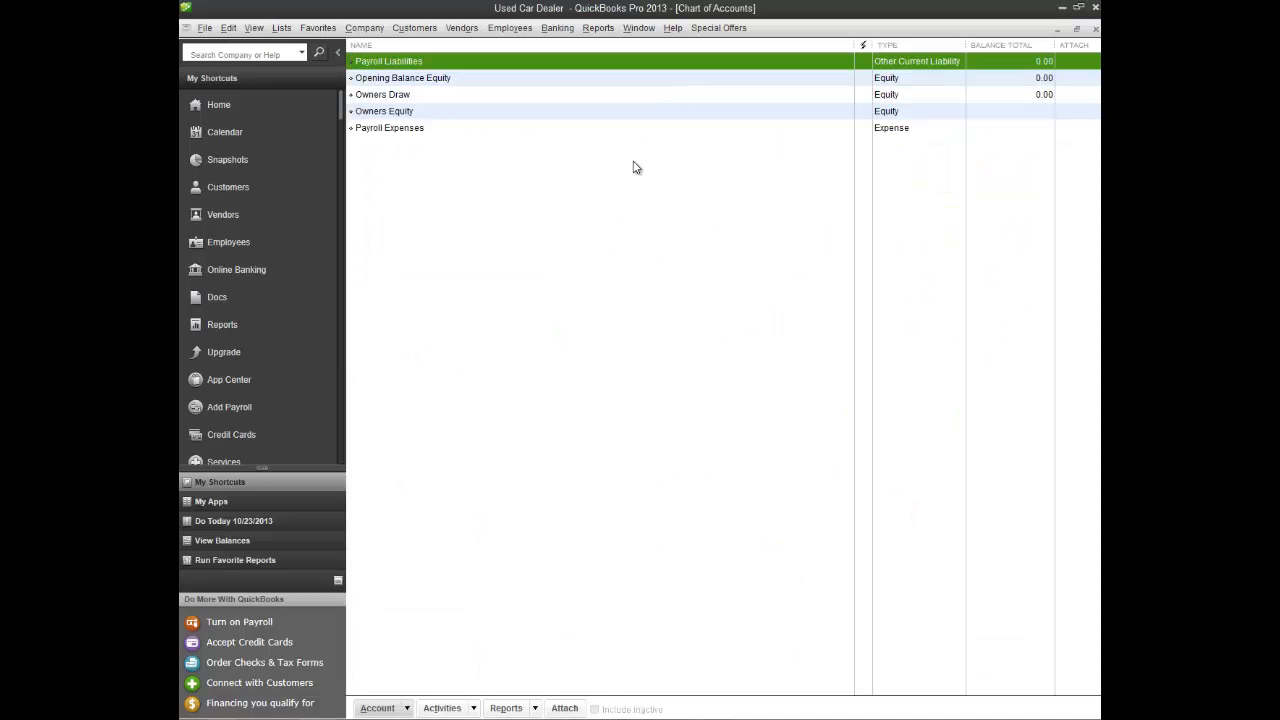
left_click(404, 713)
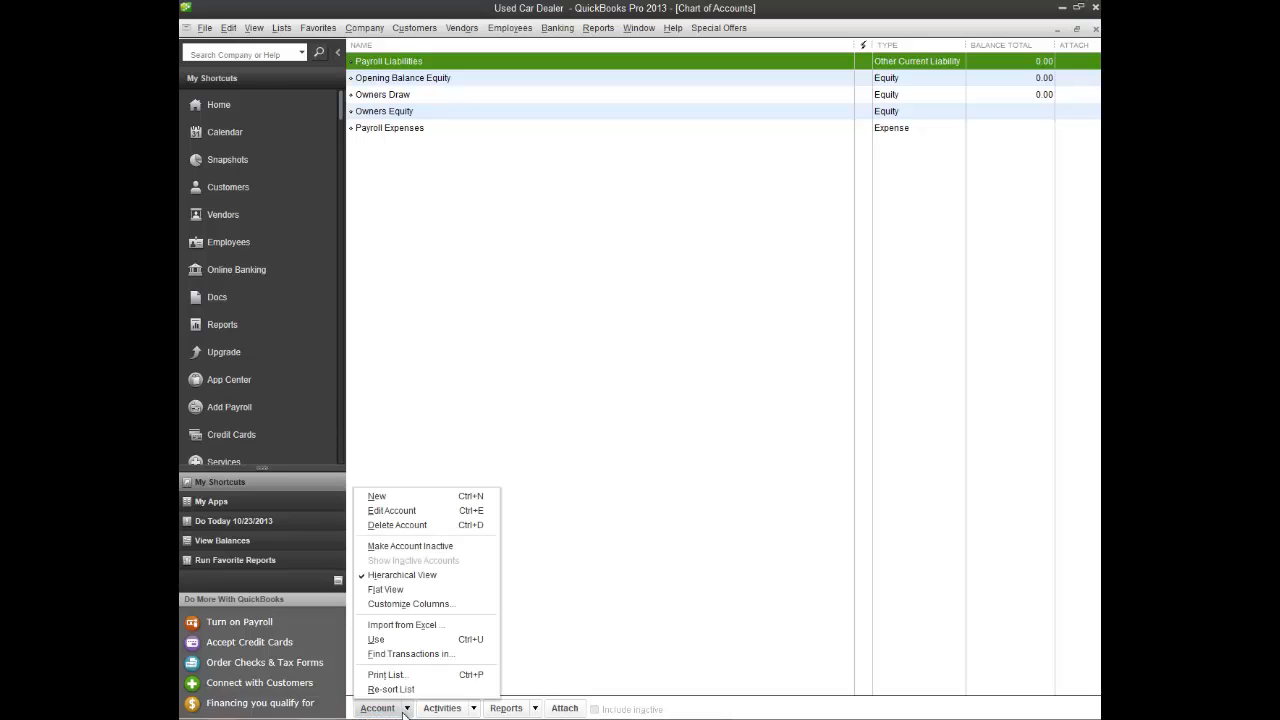
left_click(390, 505)
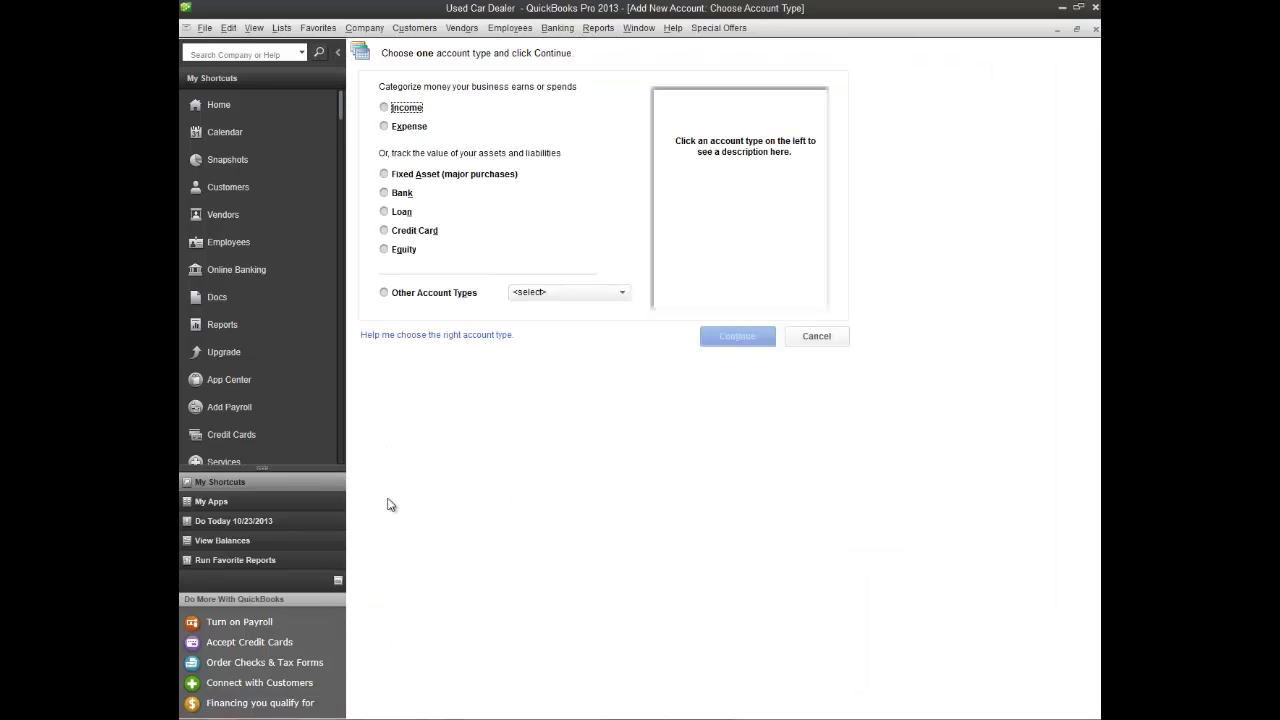
left_click(393, 200)
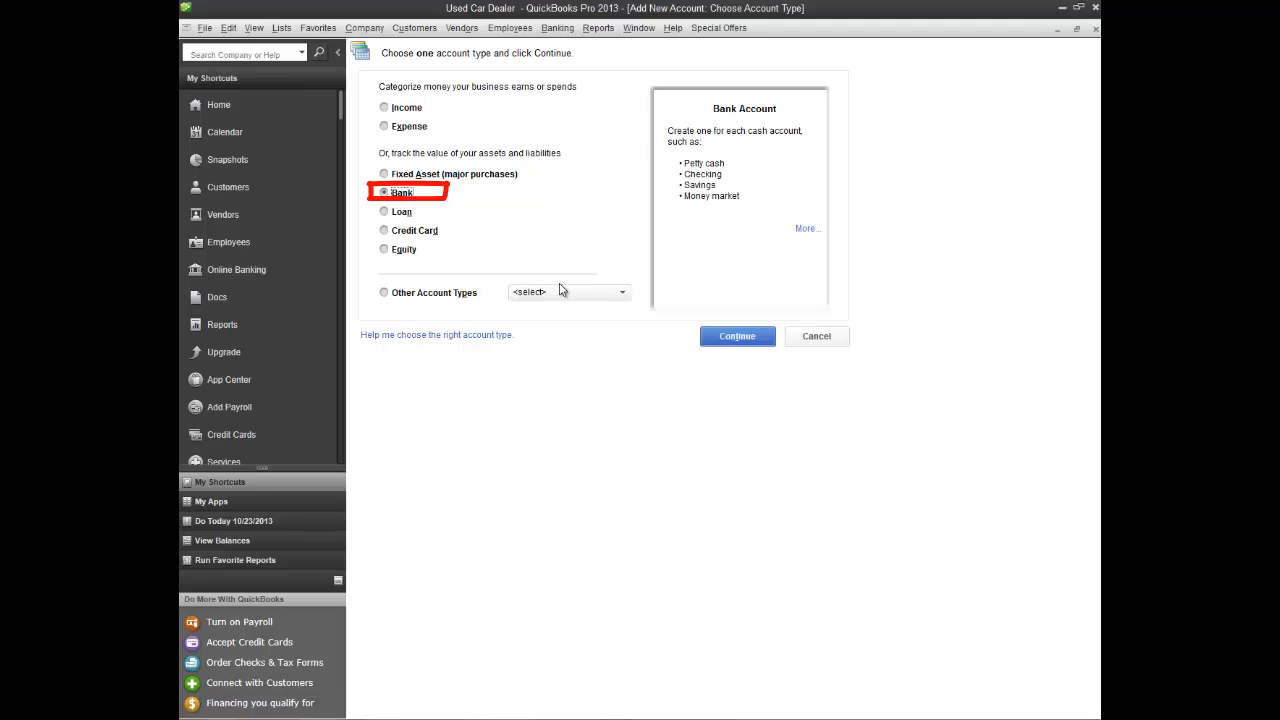
left_click(738, 338)
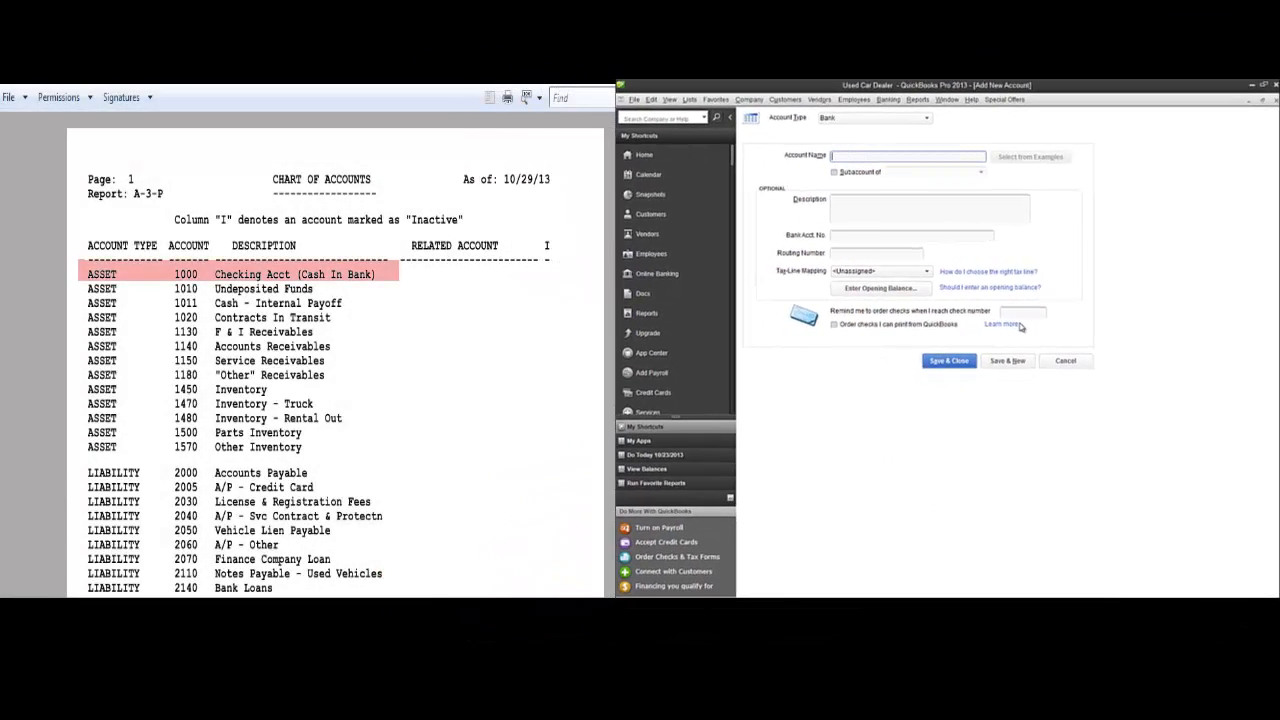
type("h in Bank")
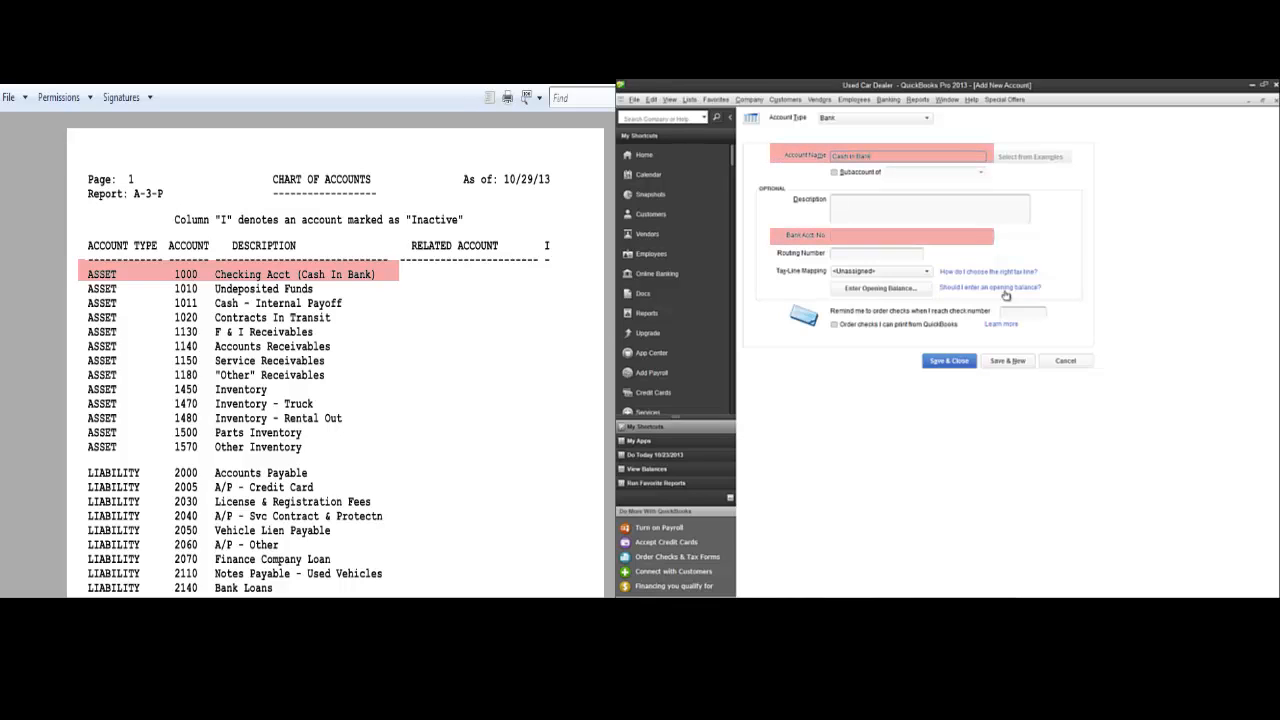
left_click(965, 240)
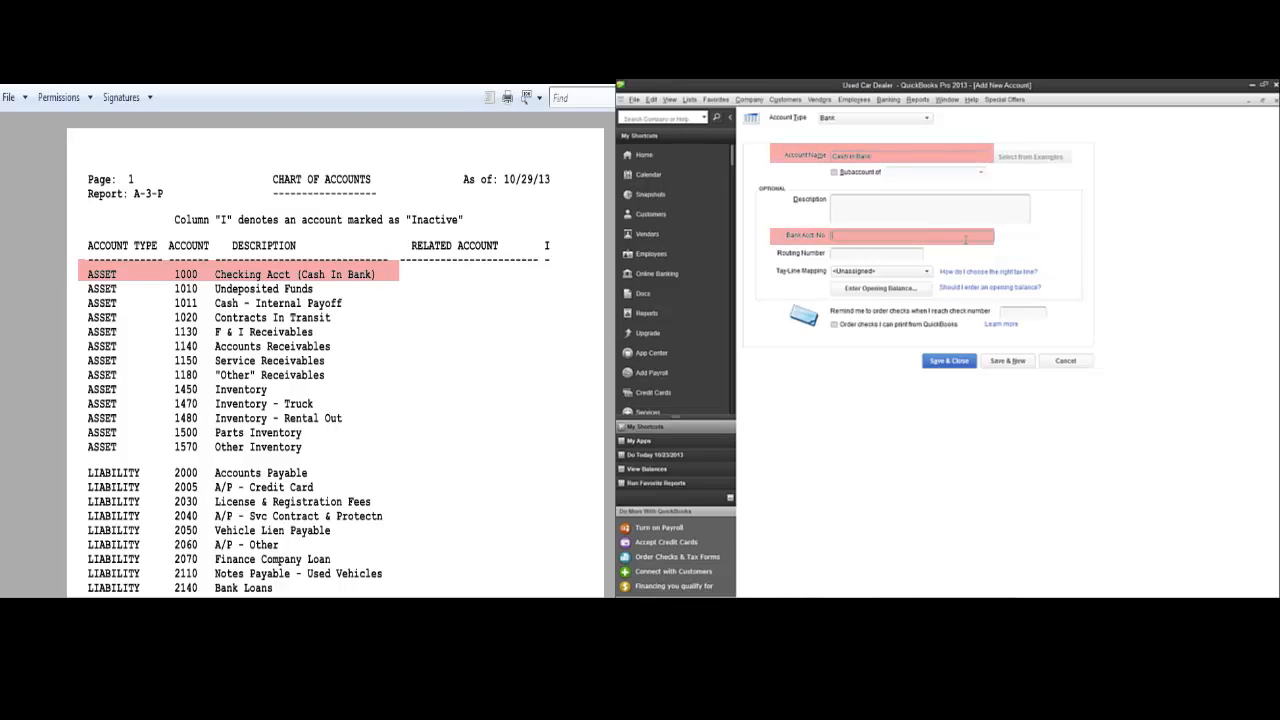
left_click(1008, 361)
- Add an Other Current Asset account named Cash in House with account number 1010 and save it
type("Cas")
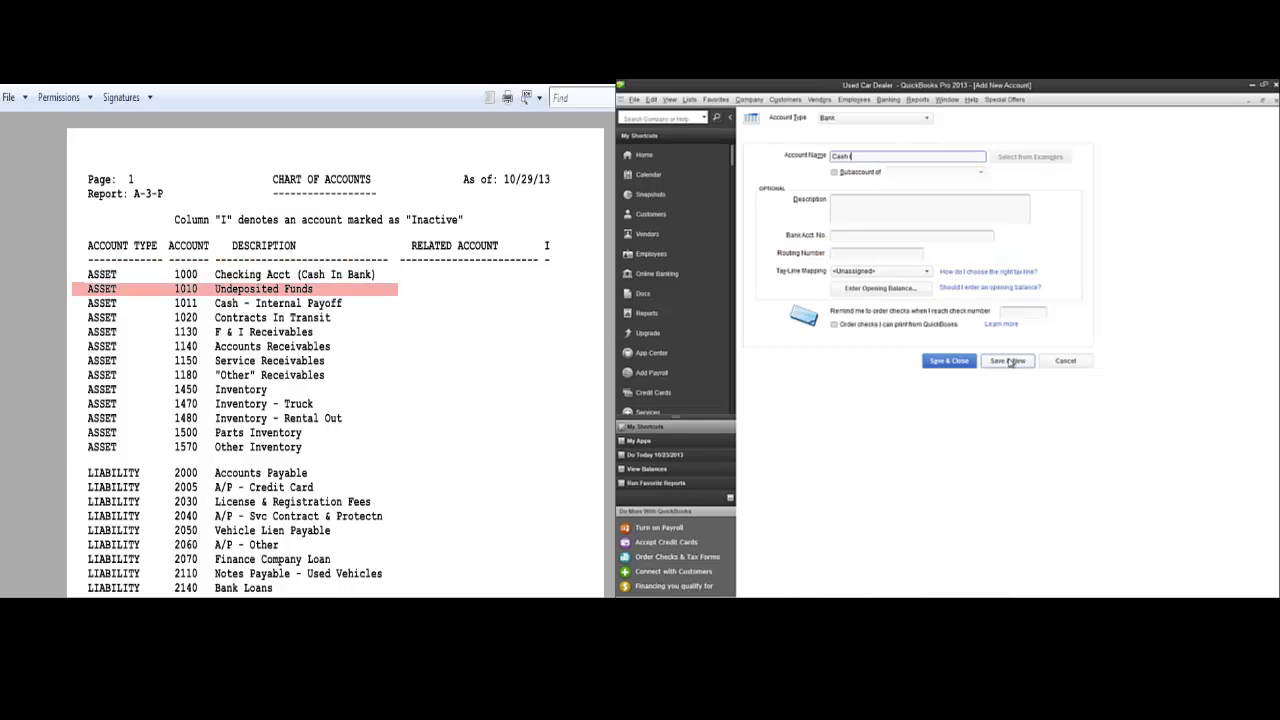
type("h in House")
left_click(918, 121)
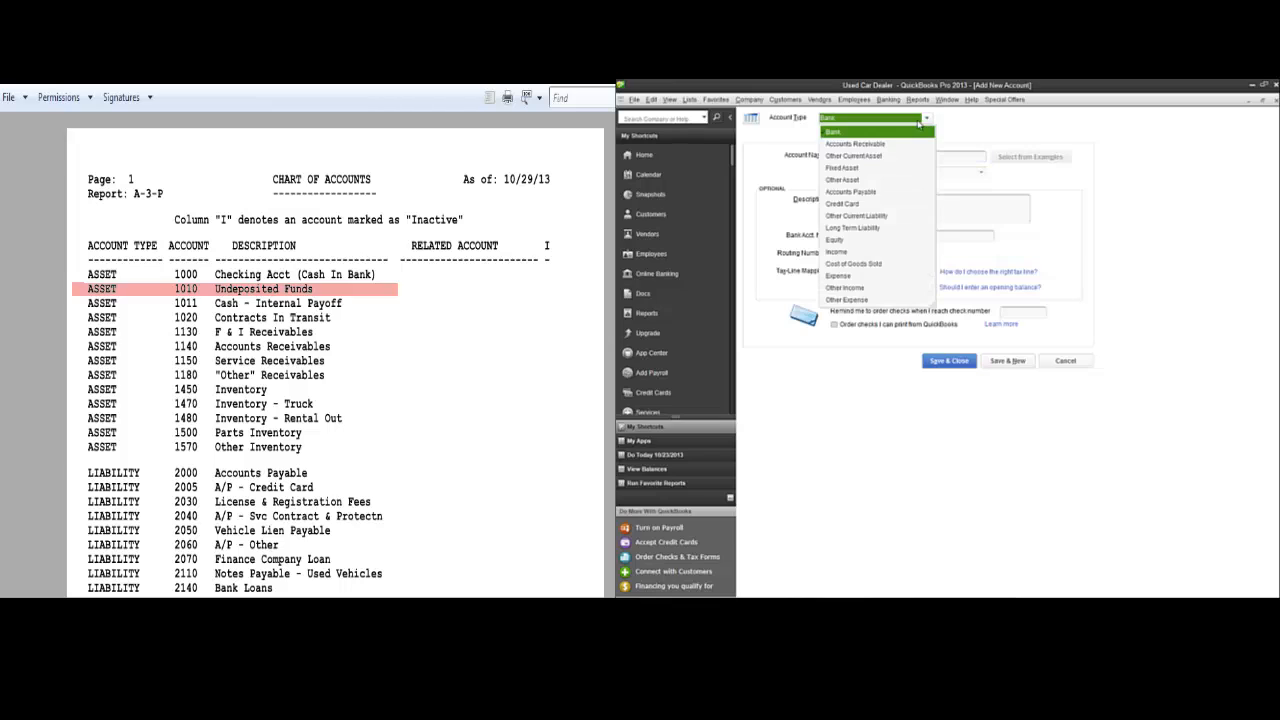
left_click(876, 156)
left_click(855, 235)
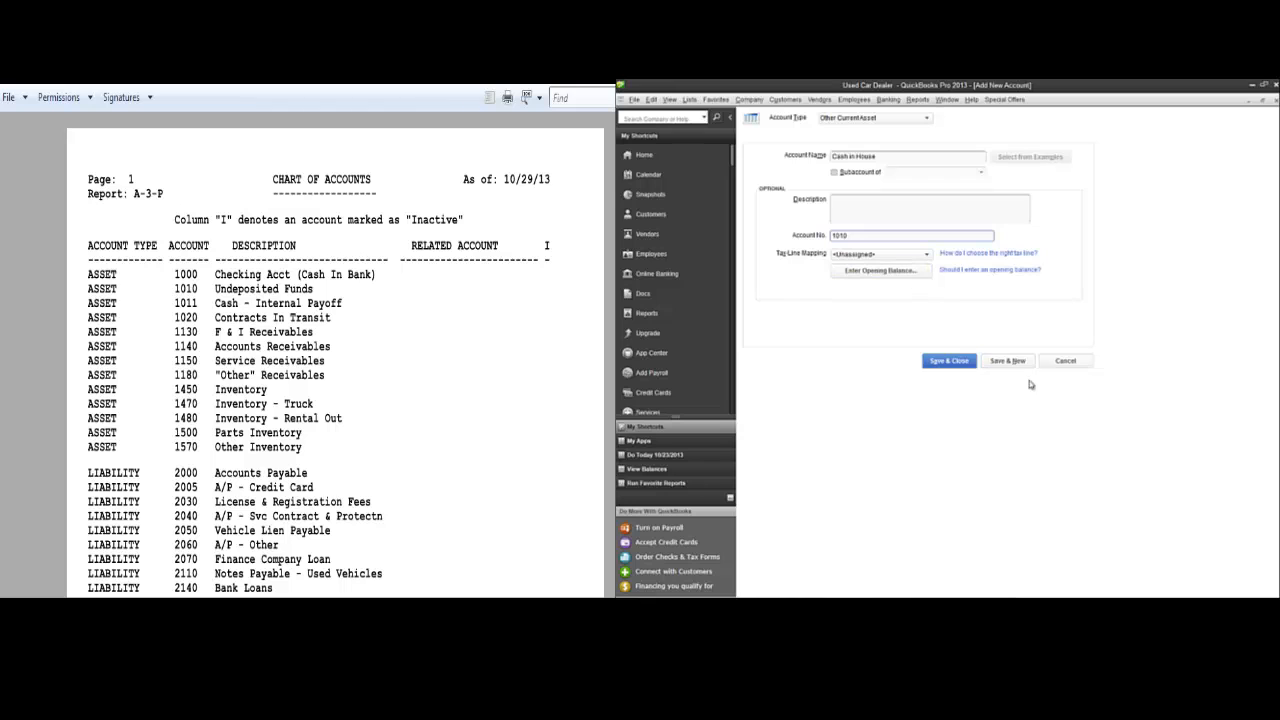
left_click(1007, 361)
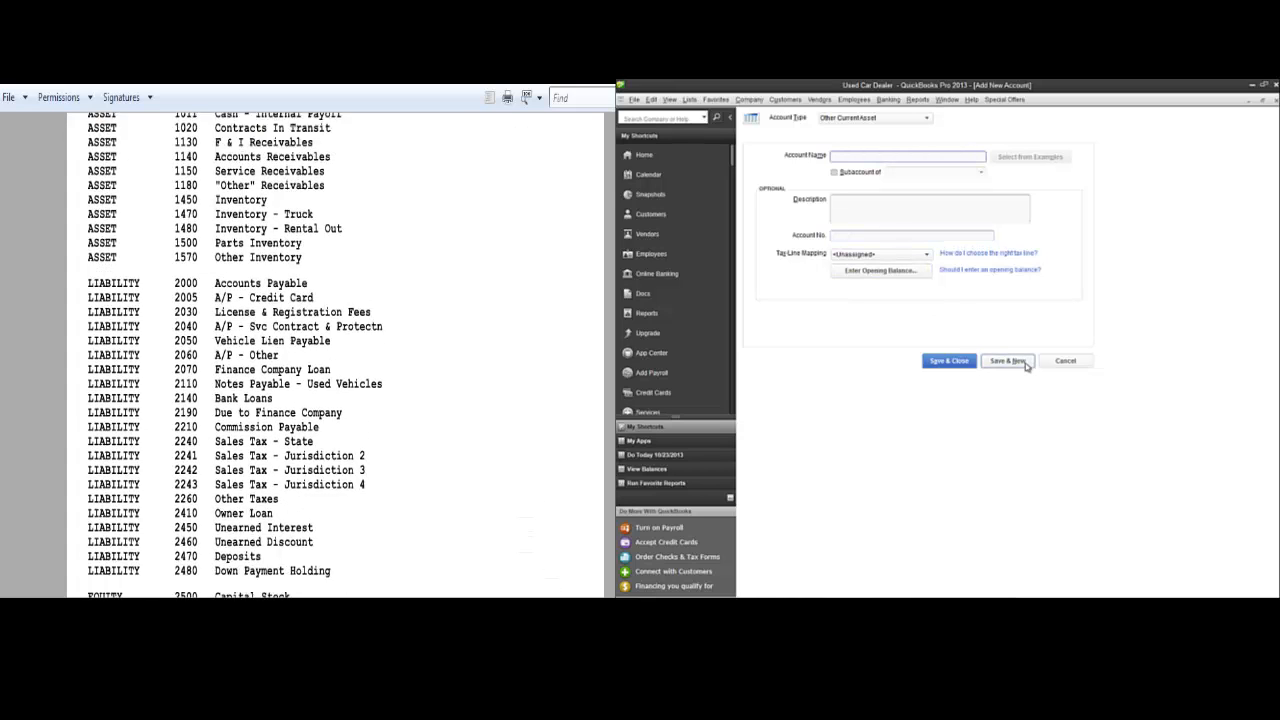
- Add an Other Current Asset account named Accounts Receivable with account number 1140 and save it
type("Acc")
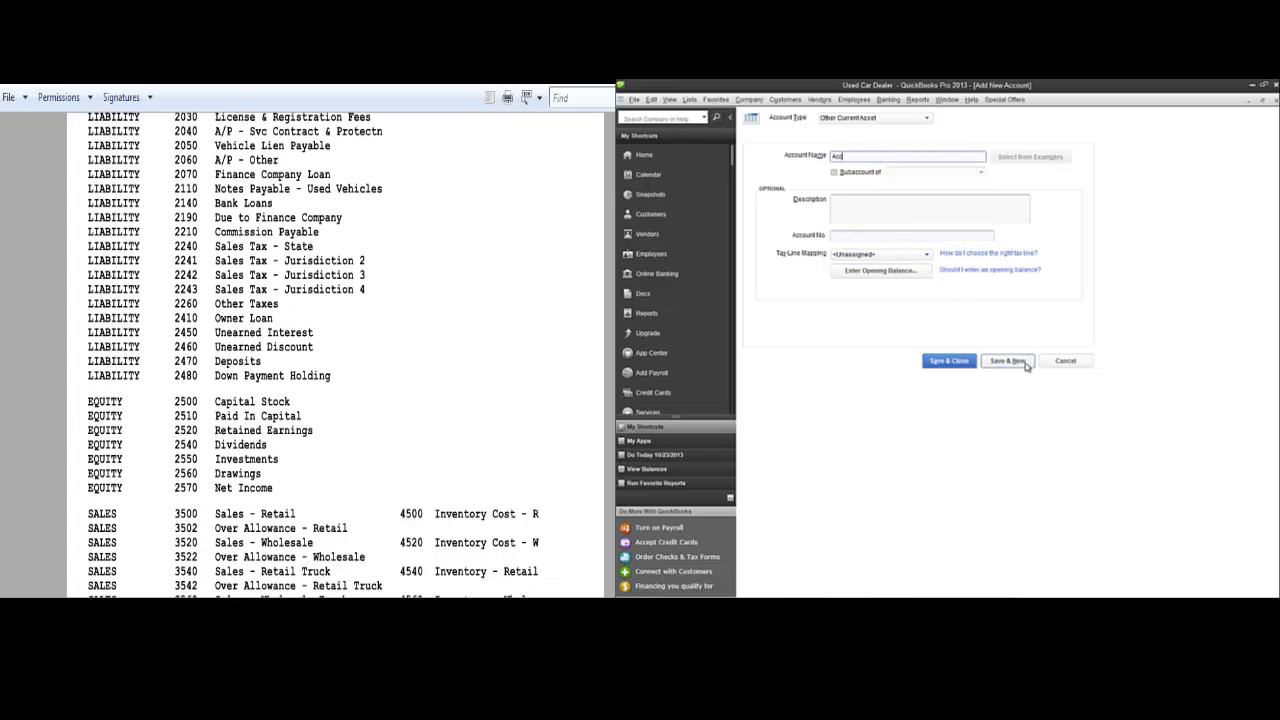
type("ounts Re")
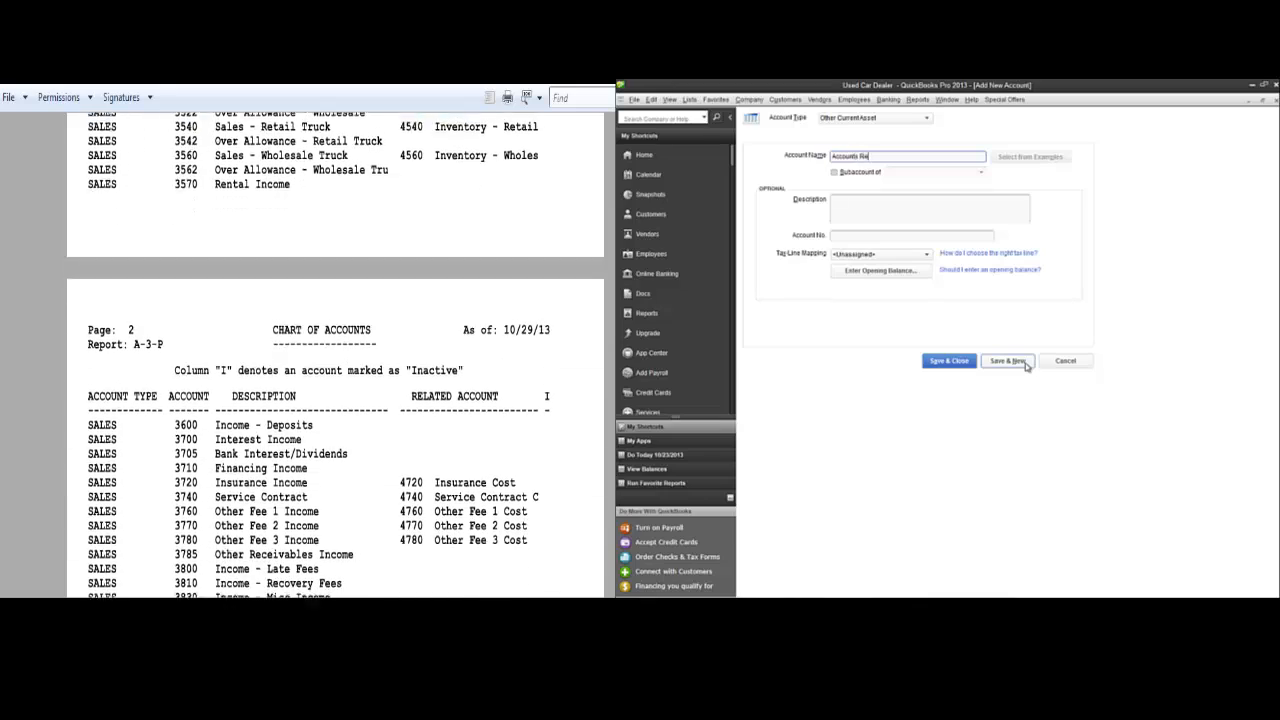
type("ceivable")
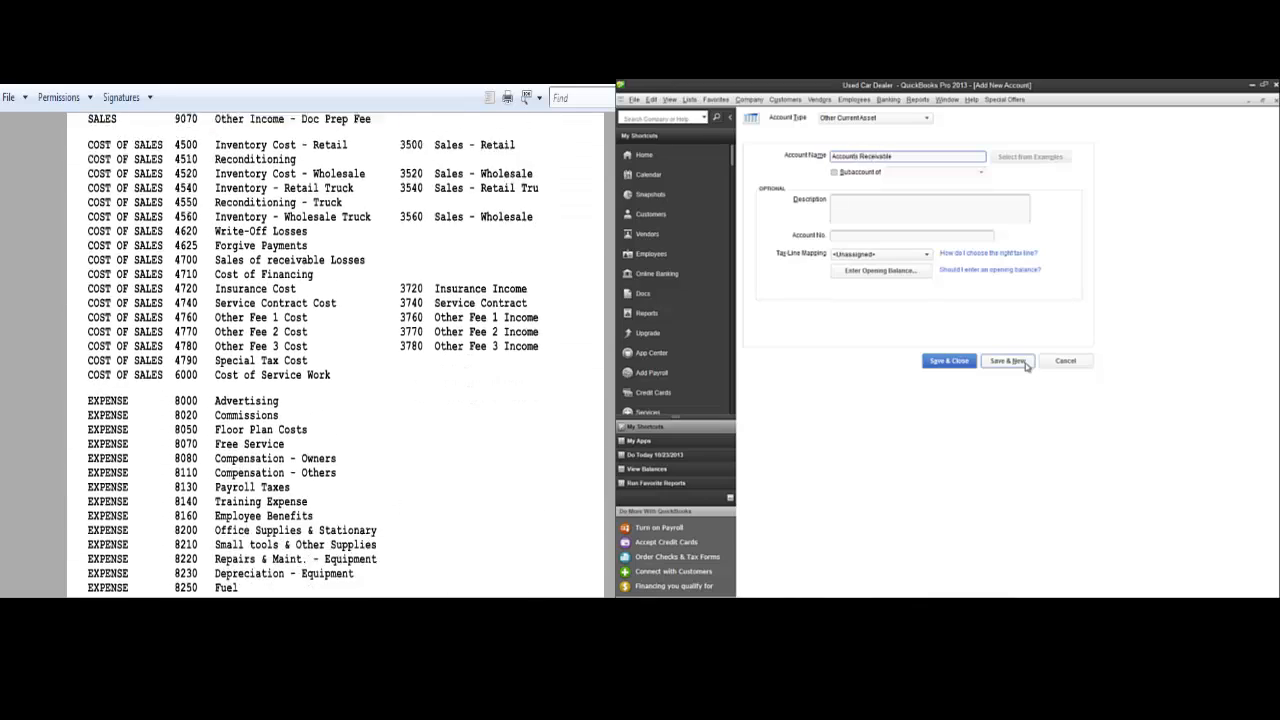
left_click(974, 240)
type("1140")
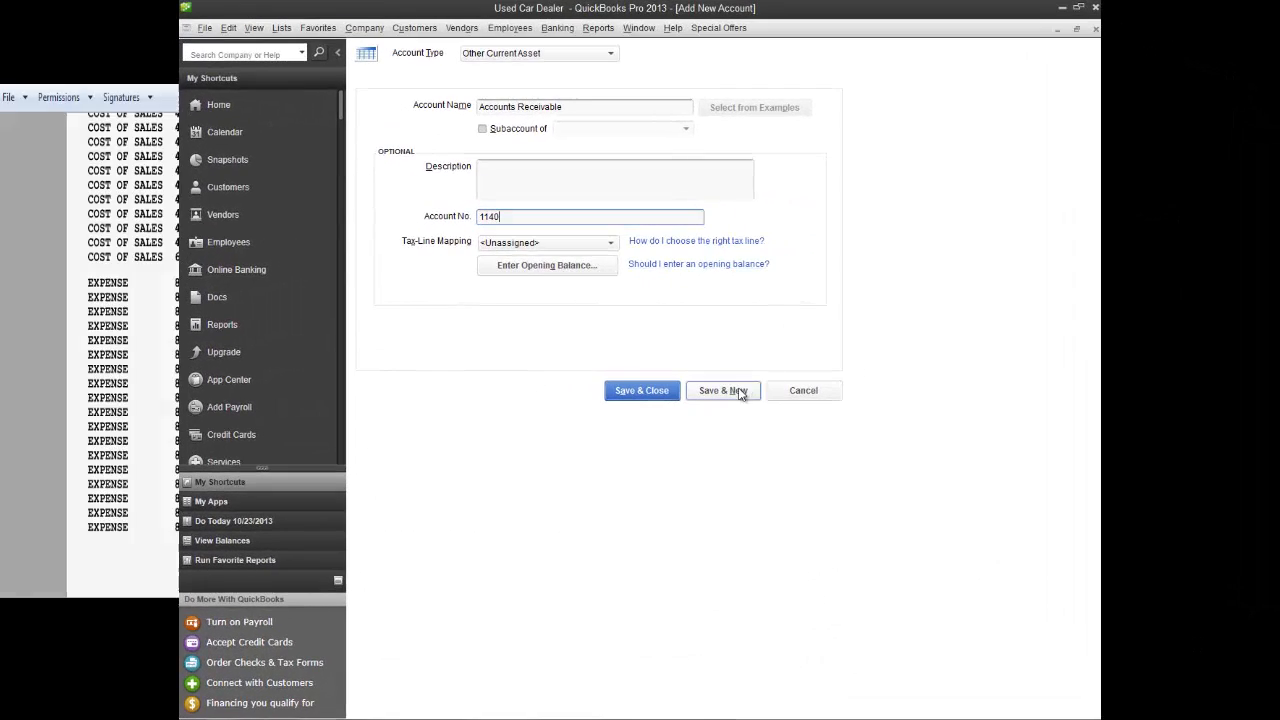
left_click(740, 391)
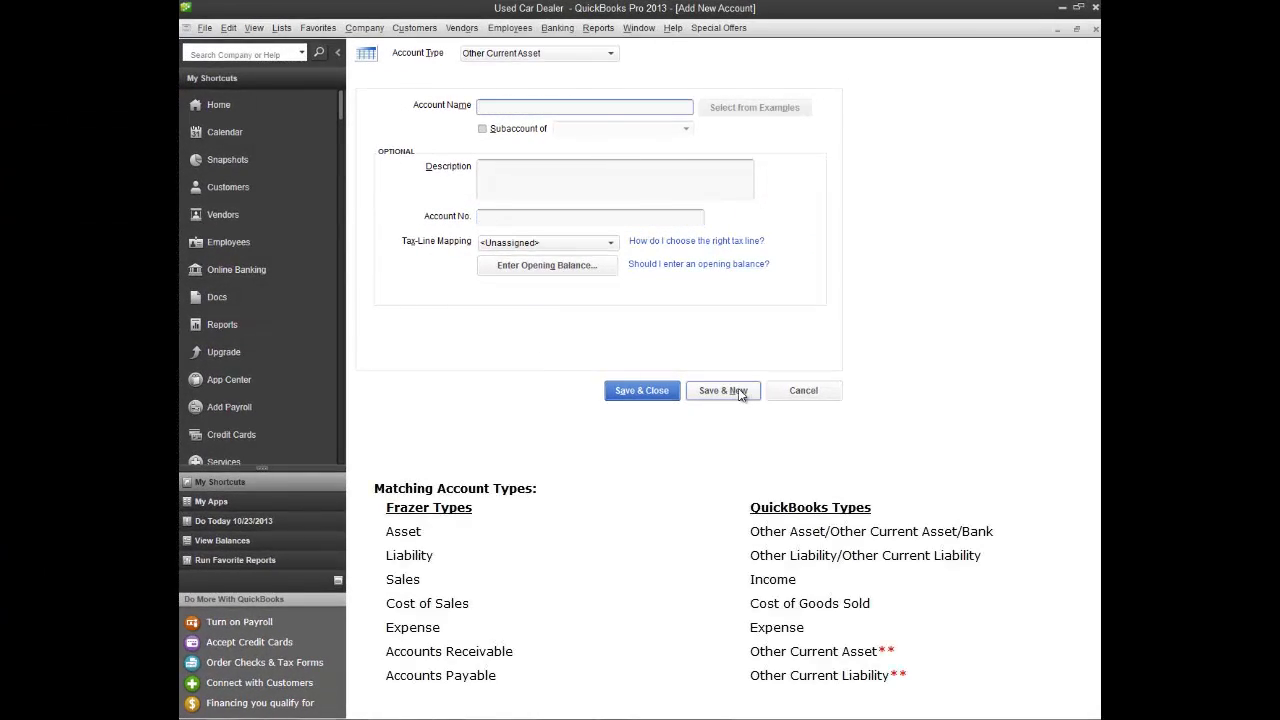
- Add an Other Current Liability account named Accounts Payable with account number 2000, save it and return to the chart of accounts
left_click(586, 58)
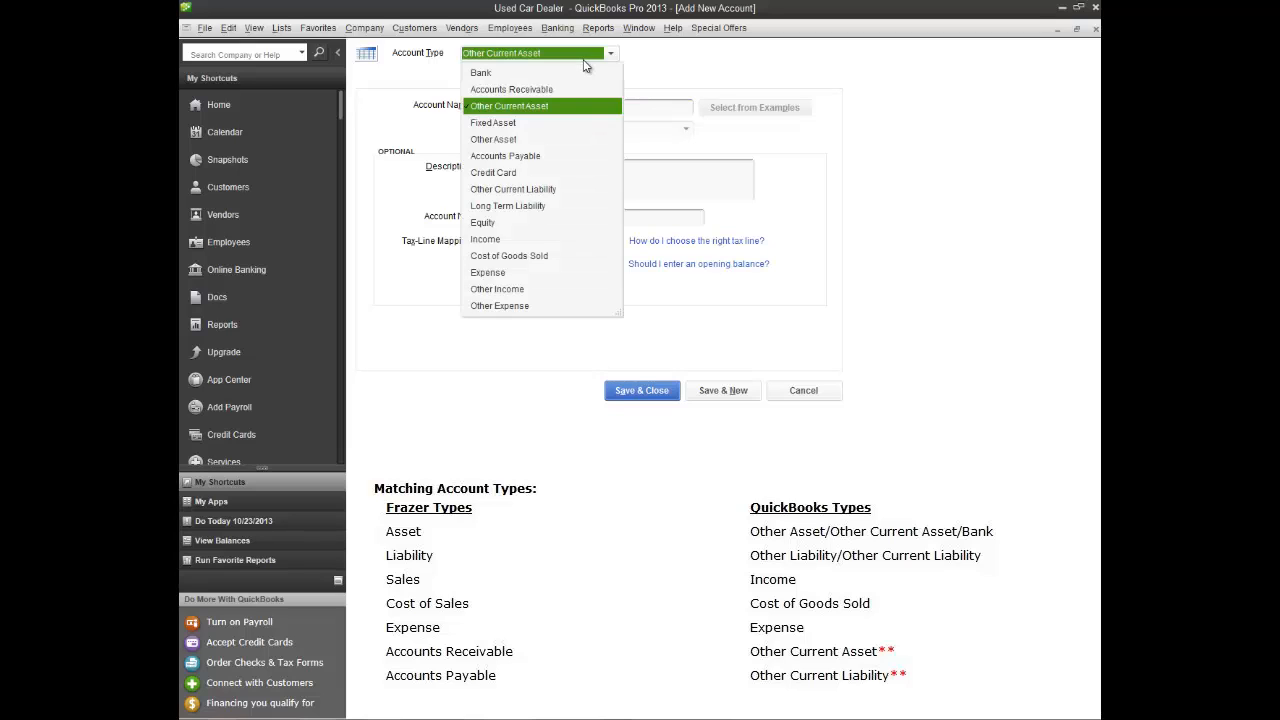
left_click(549, 194)
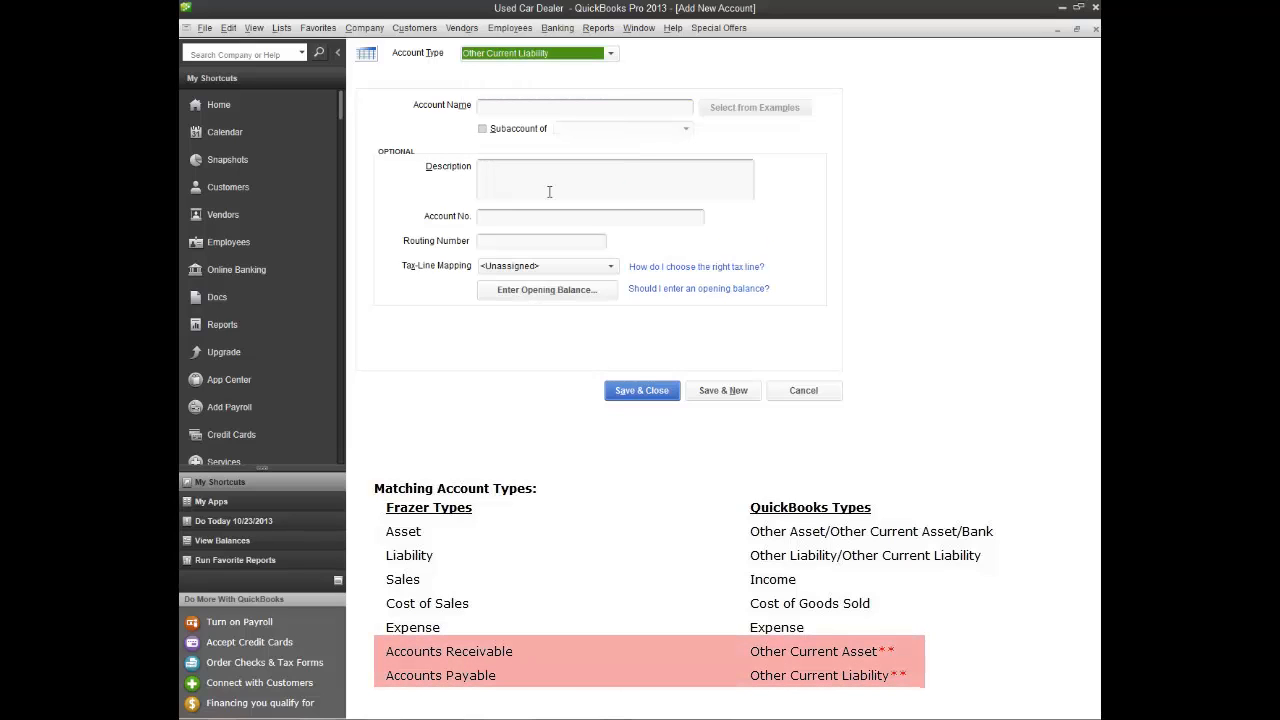
left_click(535, 108)
type("A")
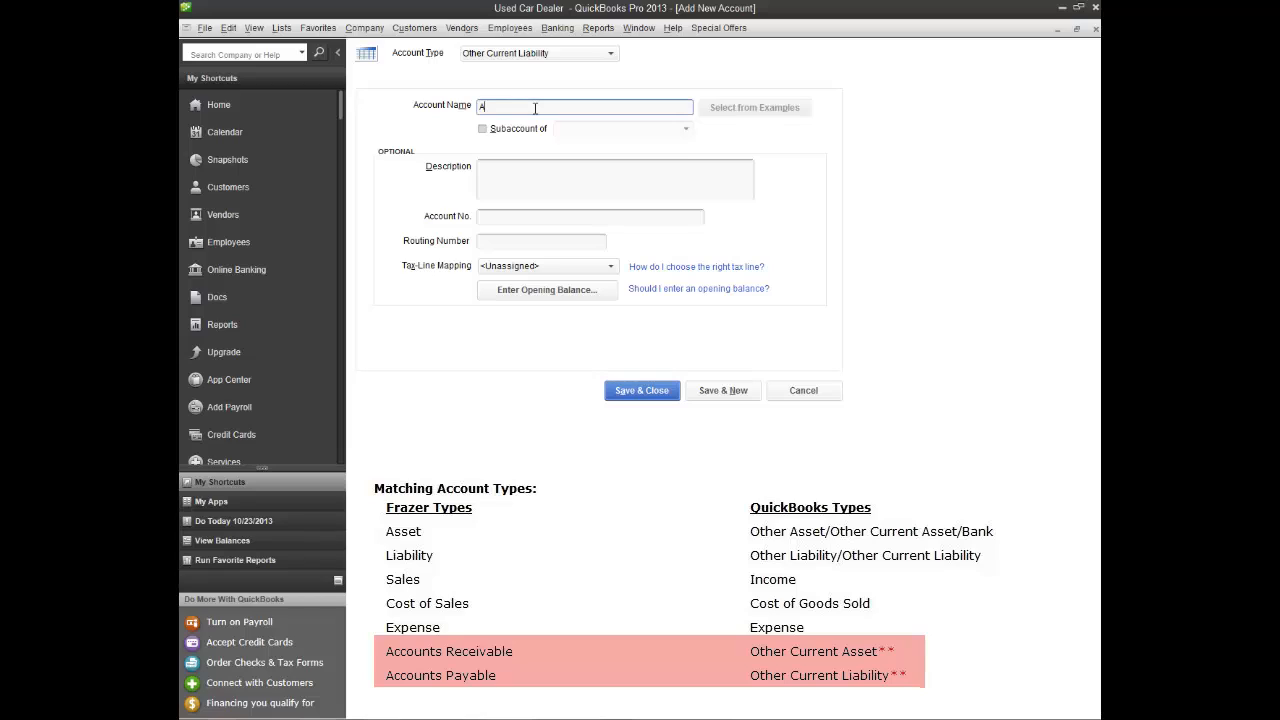
type("ccounts Payable")
left_click(511, 218)
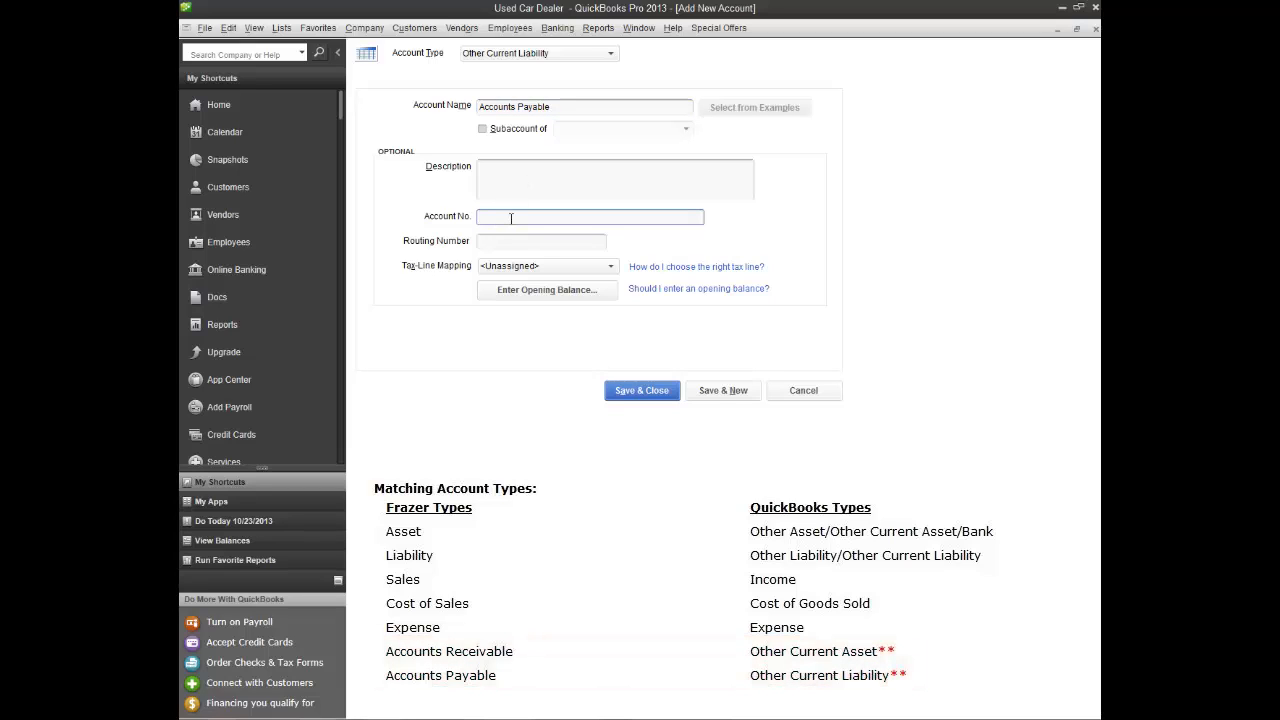
type("2000")
key("Tab")
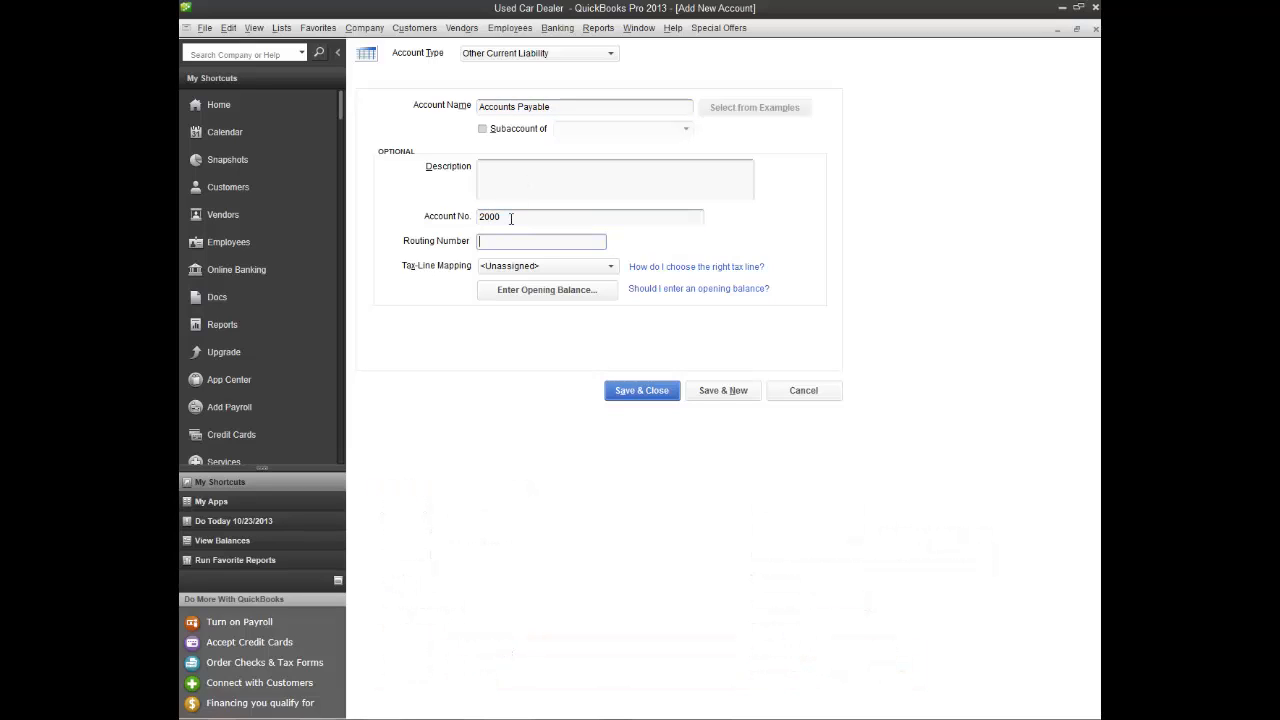
left_click(722, 390)
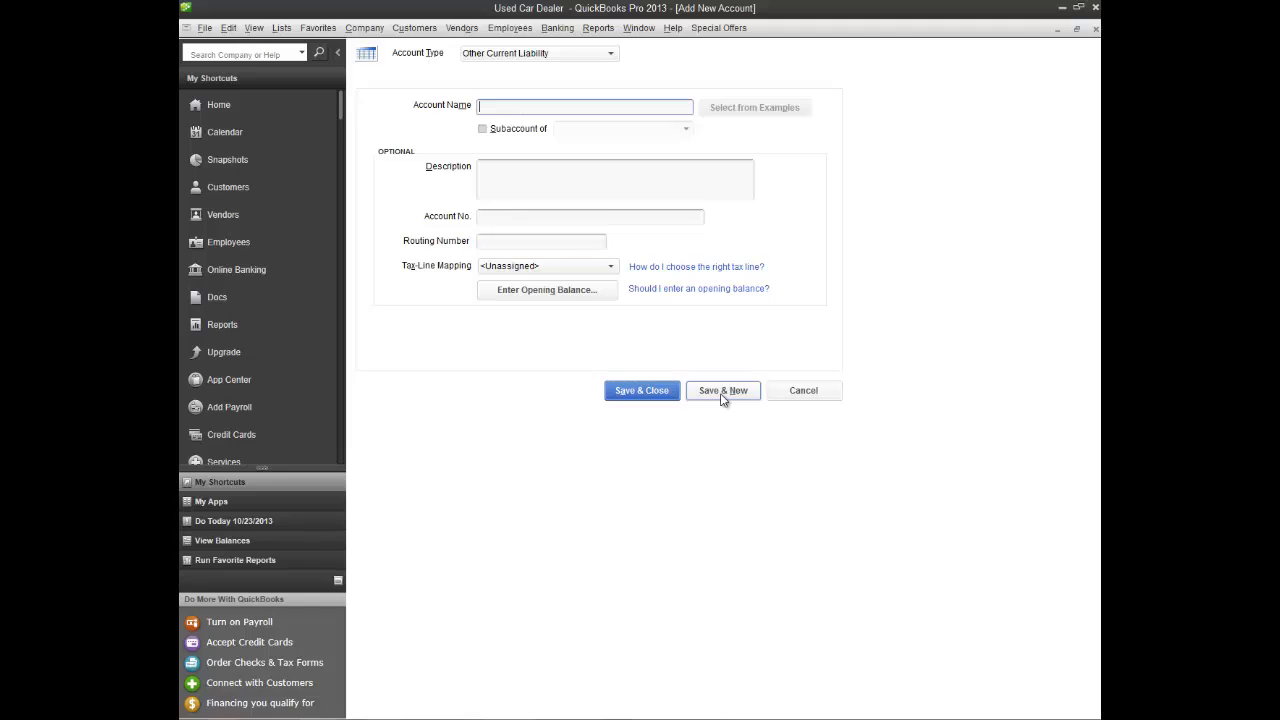
key("Escape")
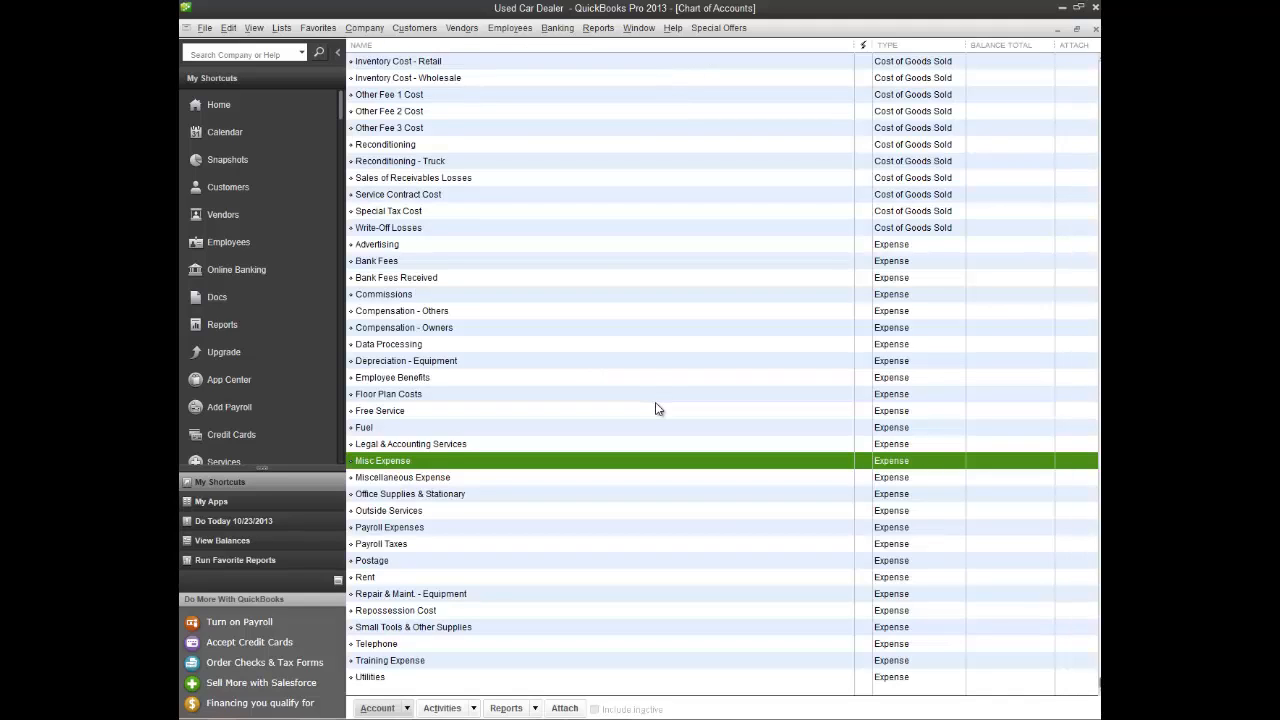
- Start an export of lists to IIF files, choosing only the Chart of Accounts list
left_click(204, 28)
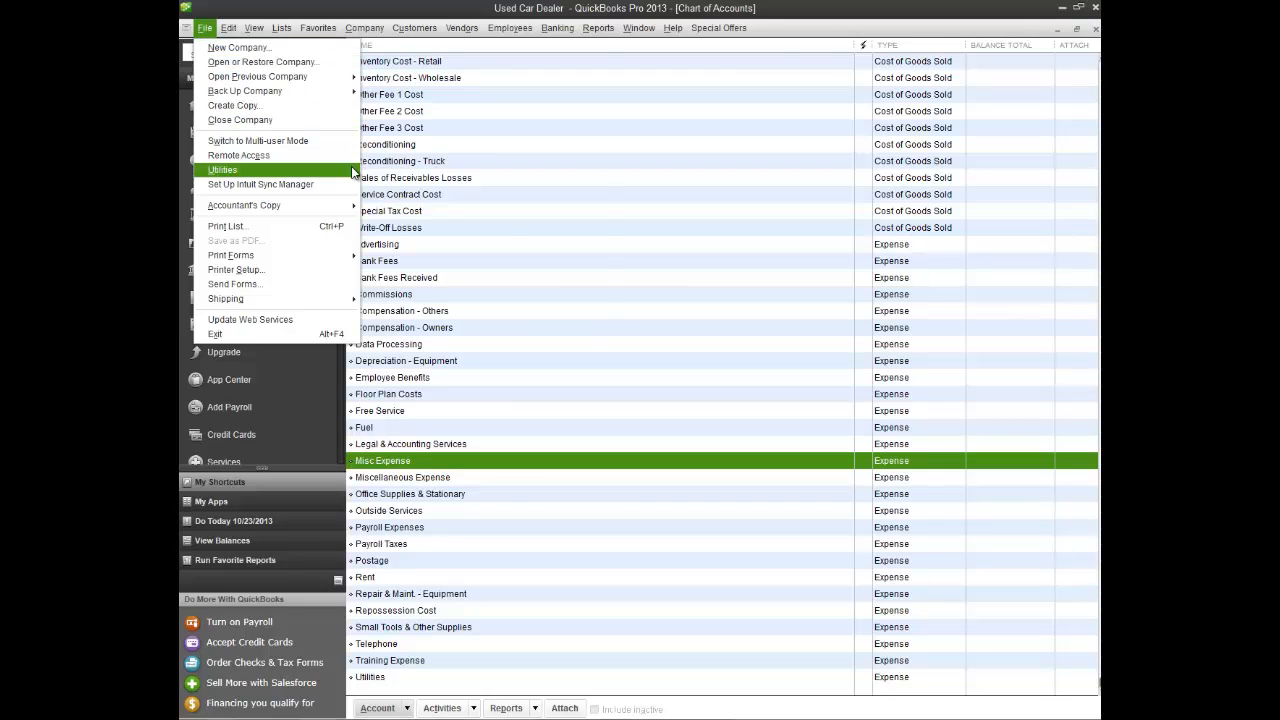
mouse_move(340, 170)
mouse_move(449, 179)
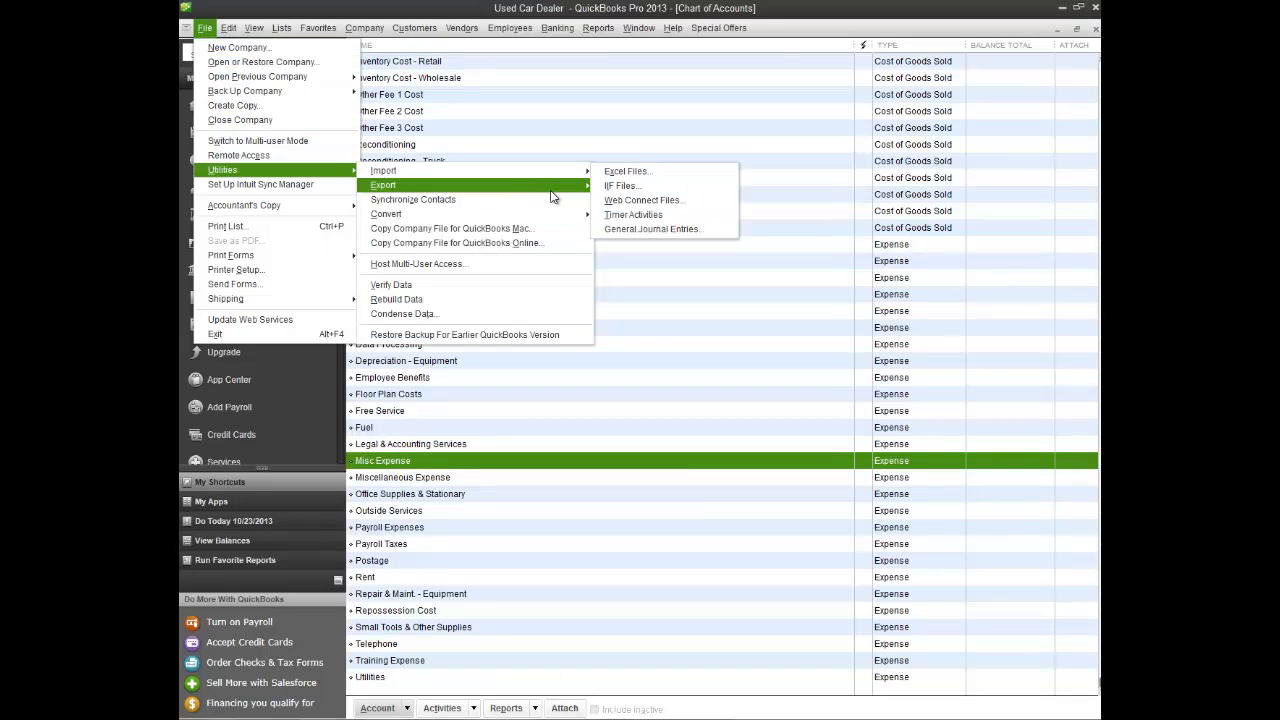
mouse_move(555, 192)
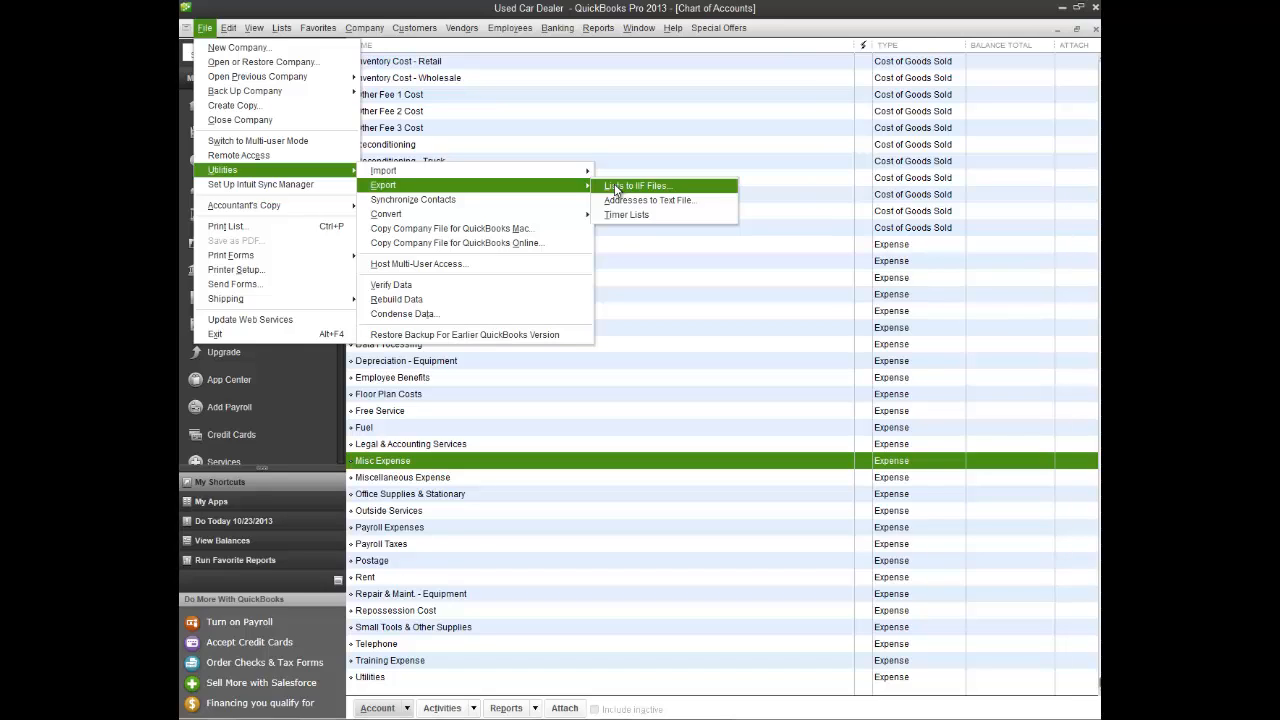
left_click(614, 186)
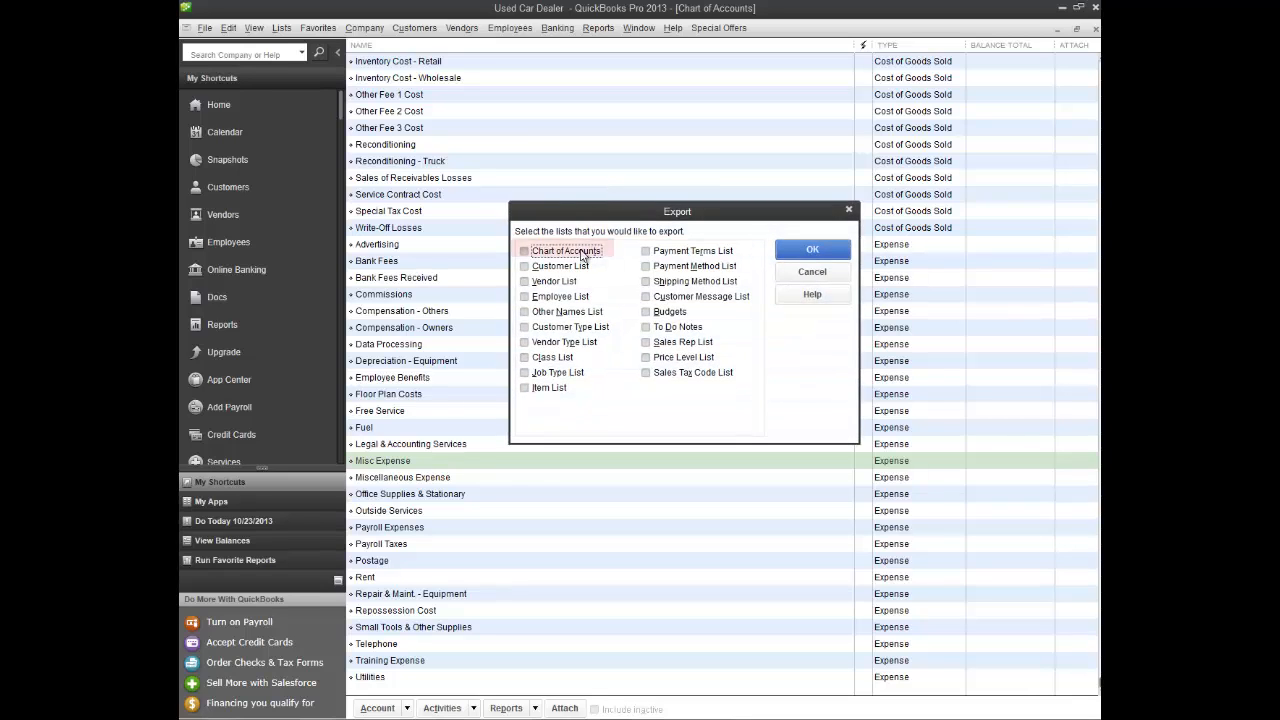
left_click(583, 255)
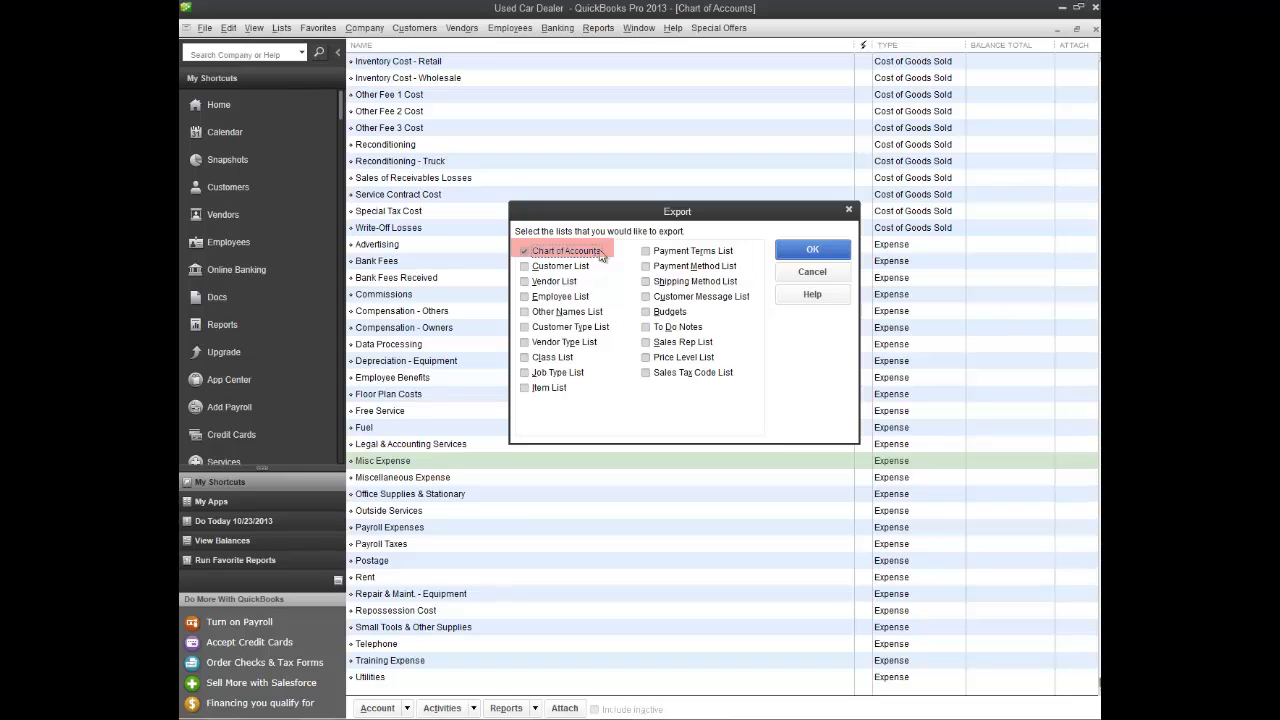
left_click(783, 256)
- Save the export as FrazerExport.IIF in the Frazer30Presentation folder, replacing the existing file, and dismiss the completion notice
left_click(475, 72)
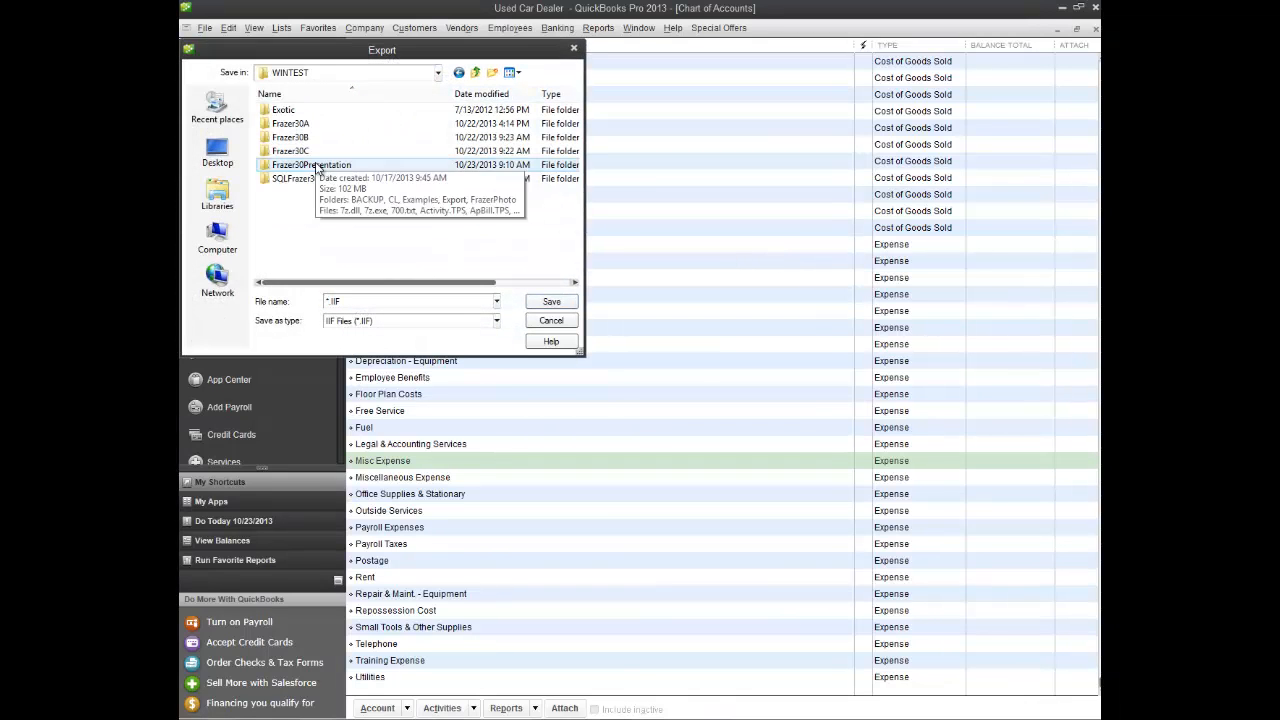
double_click(300, 165)
left_click(311, 181)
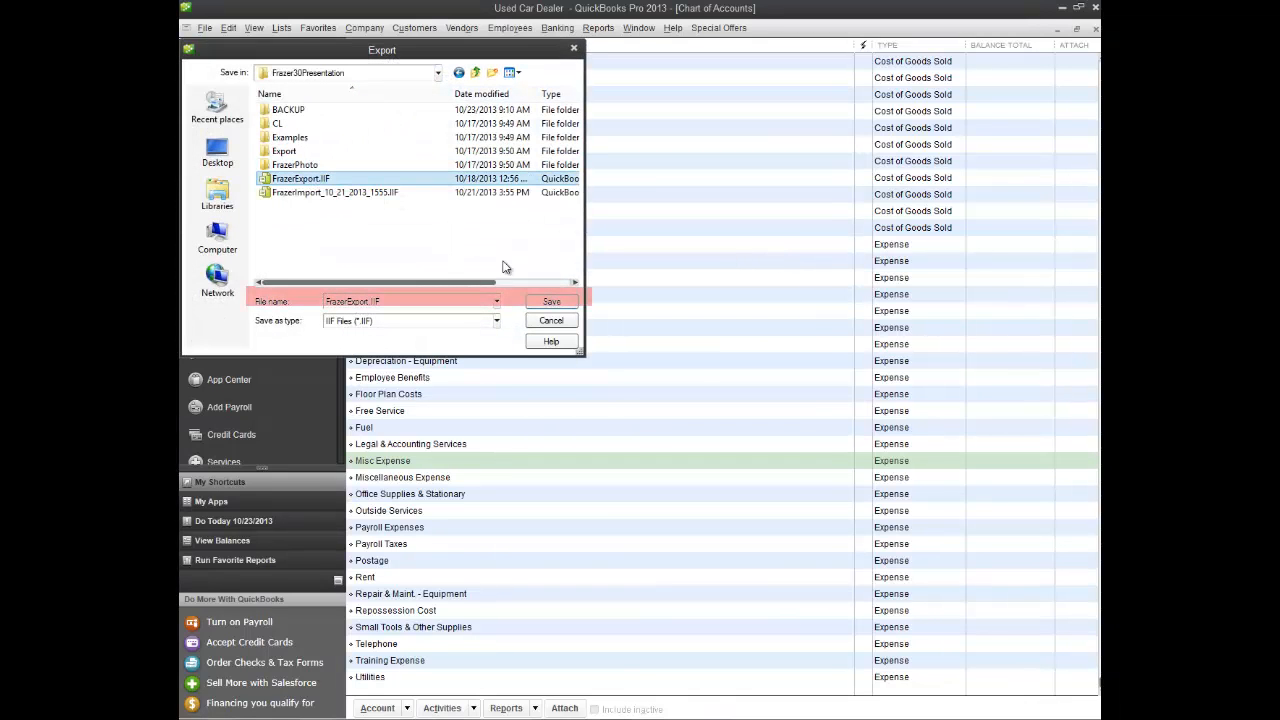
left_click(550, 303)
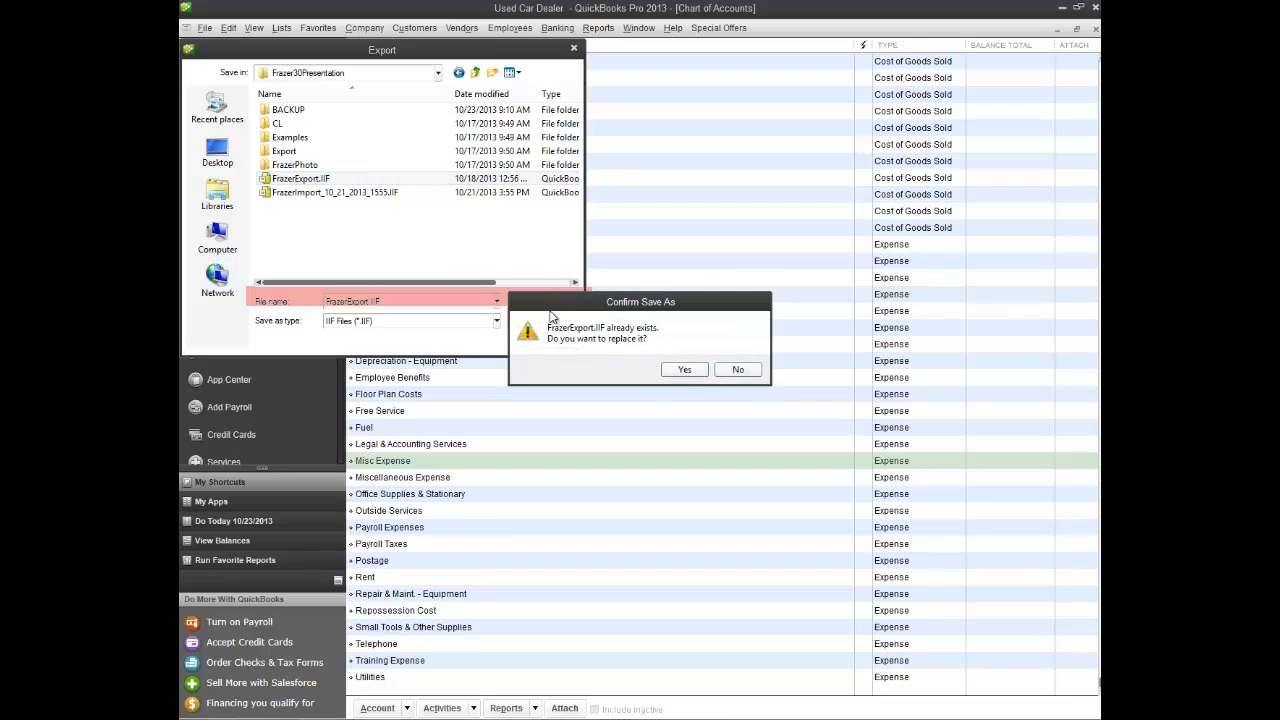
left_click(677, 371)
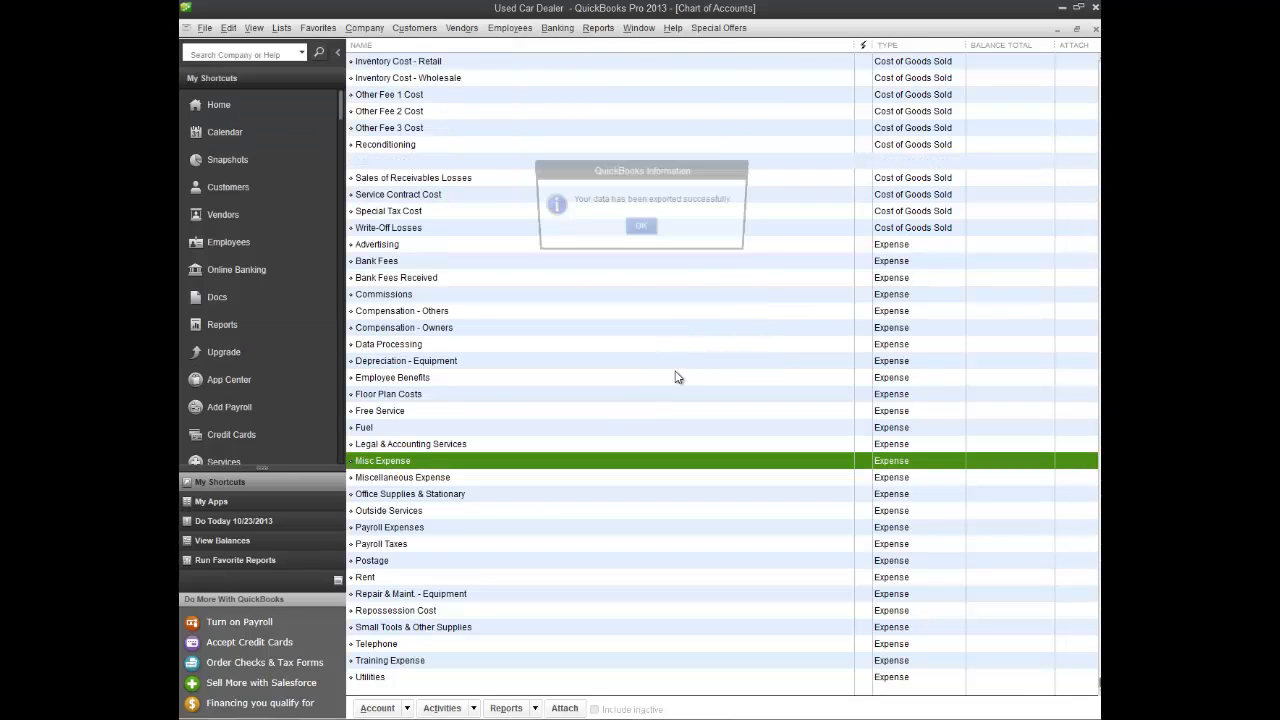
left_click(641, 229)
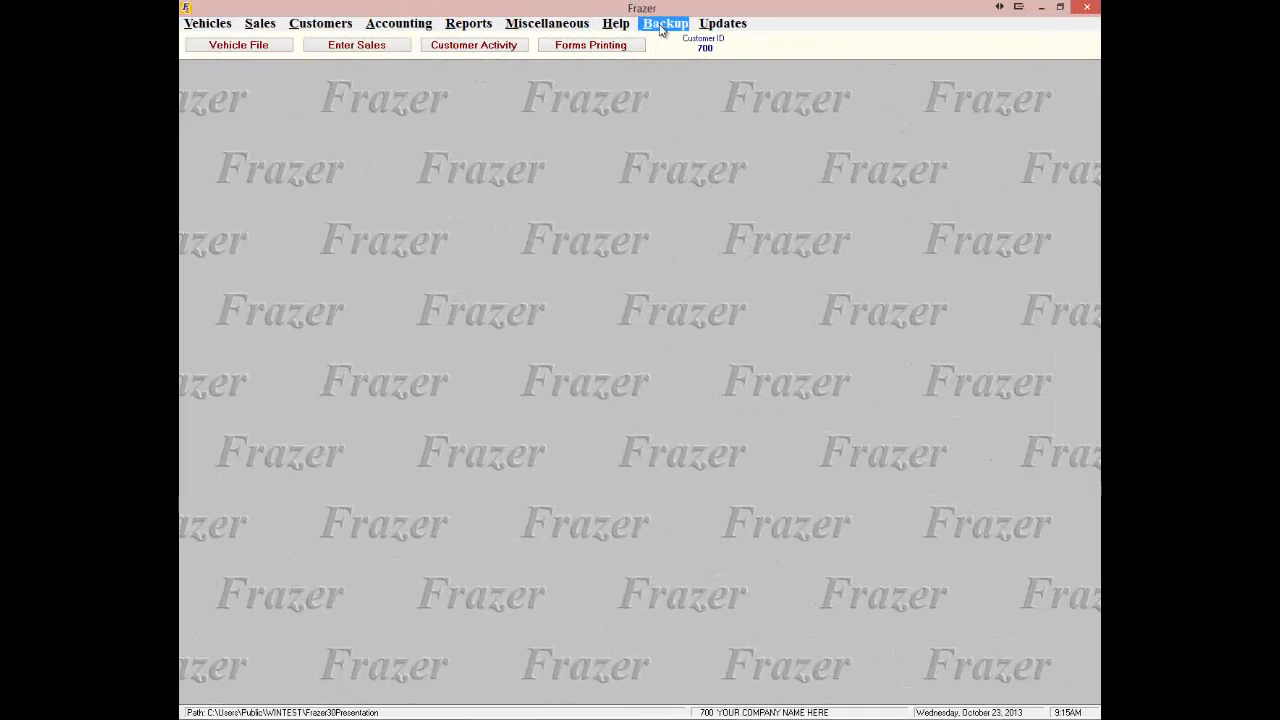
- In Frazer, run an online backup of the data files
left_click(662, 24)
left_click(645, 402)
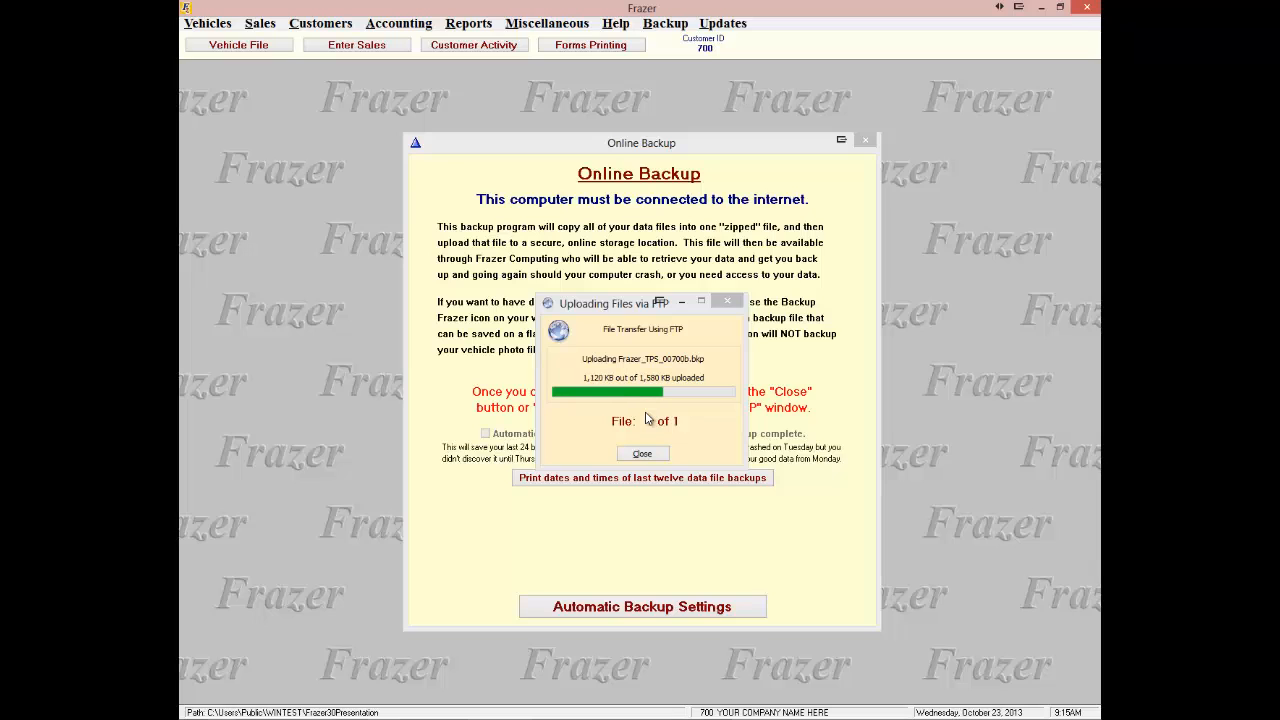
- Open the link between Frazer and QuickBooks accounts from the QuickBooks data transfer and load the QuickBooks G/L account data
left_click(398, 23)
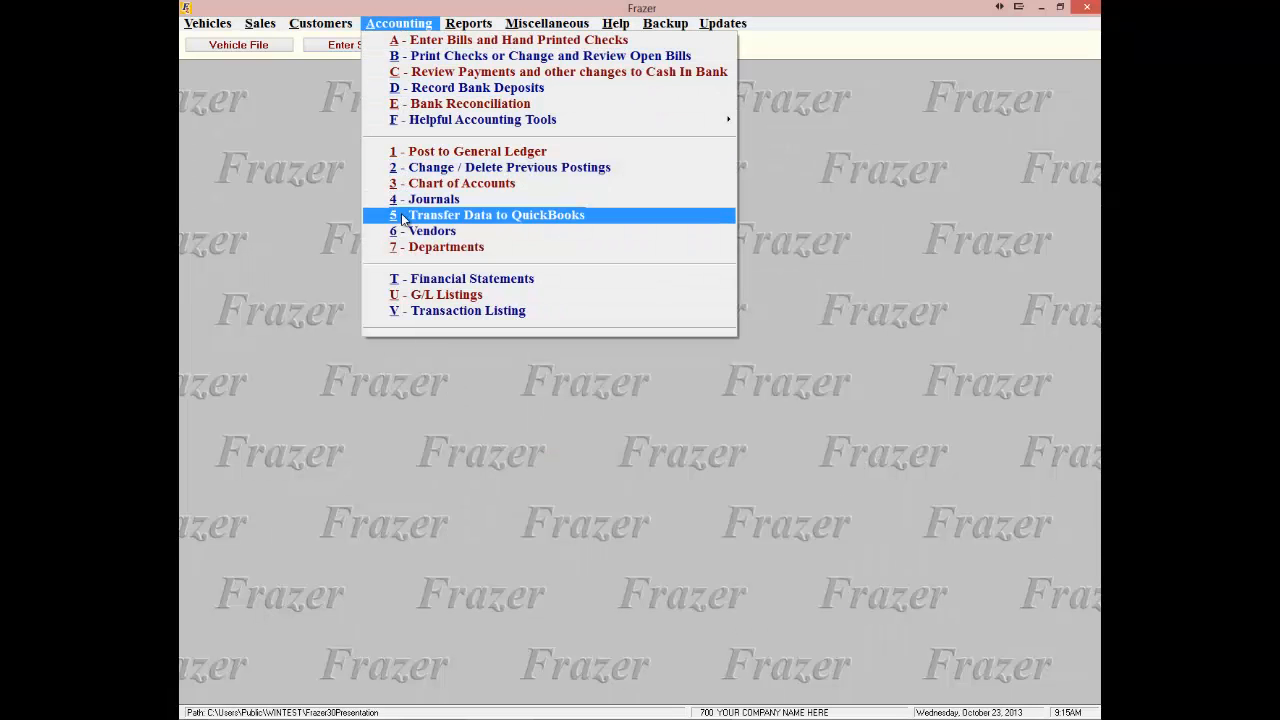
left_click(402, 216)
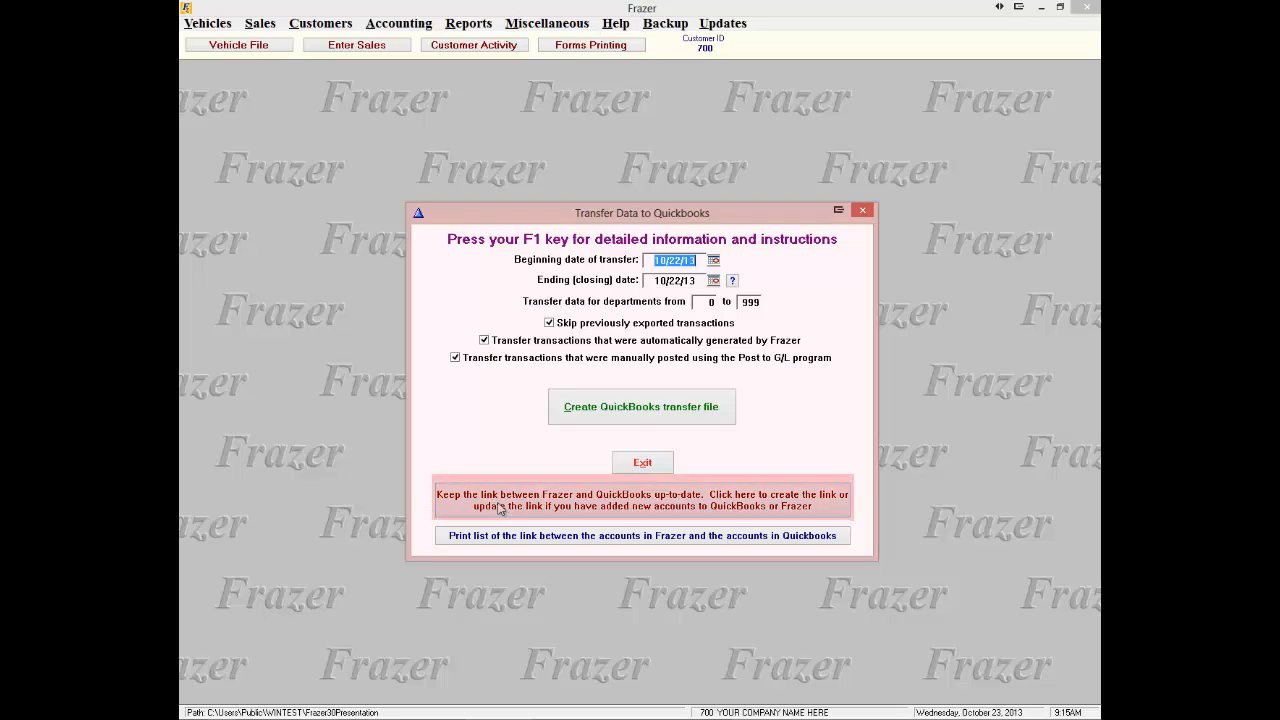
left_click(500, 508)
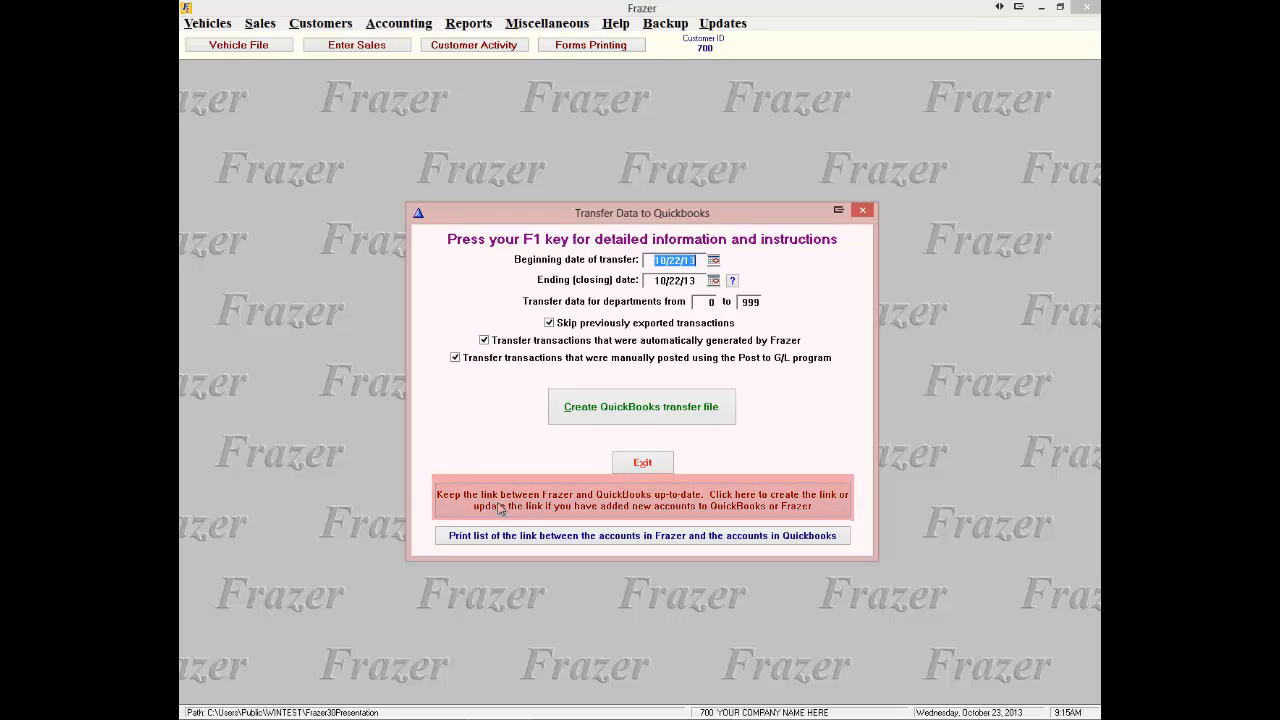
left_click(500, 508)
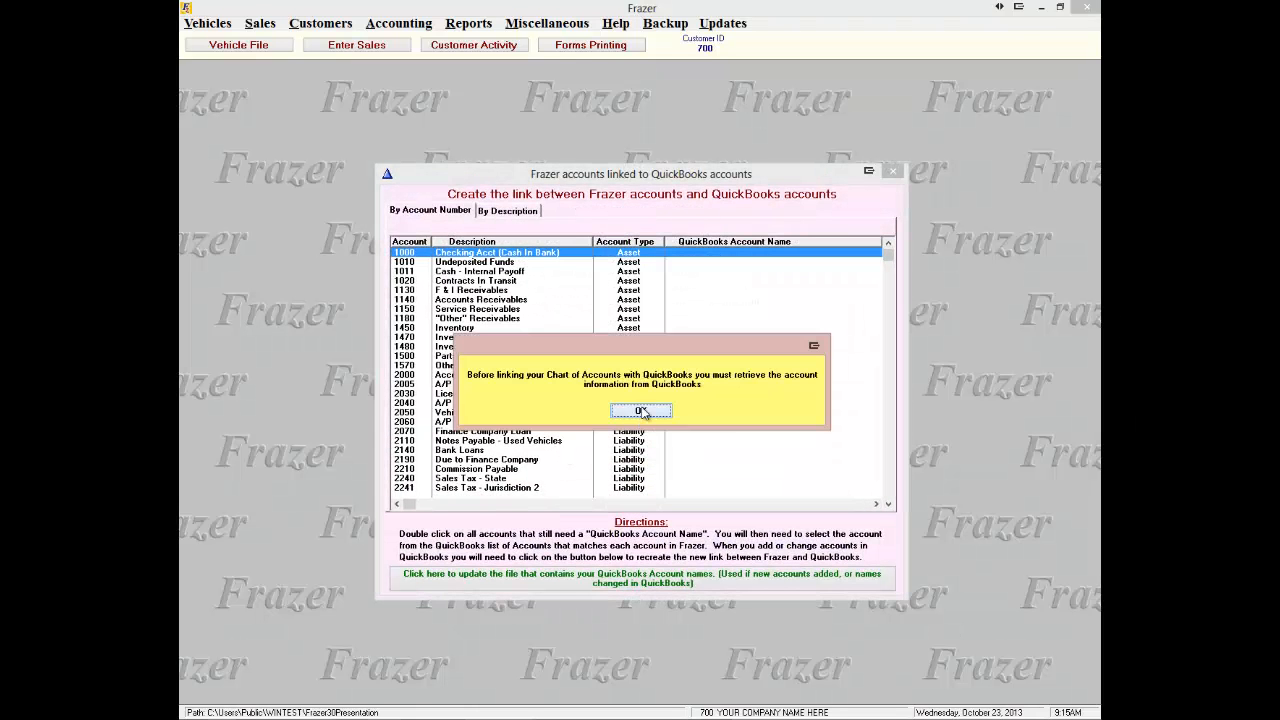
left_click(641, 411)
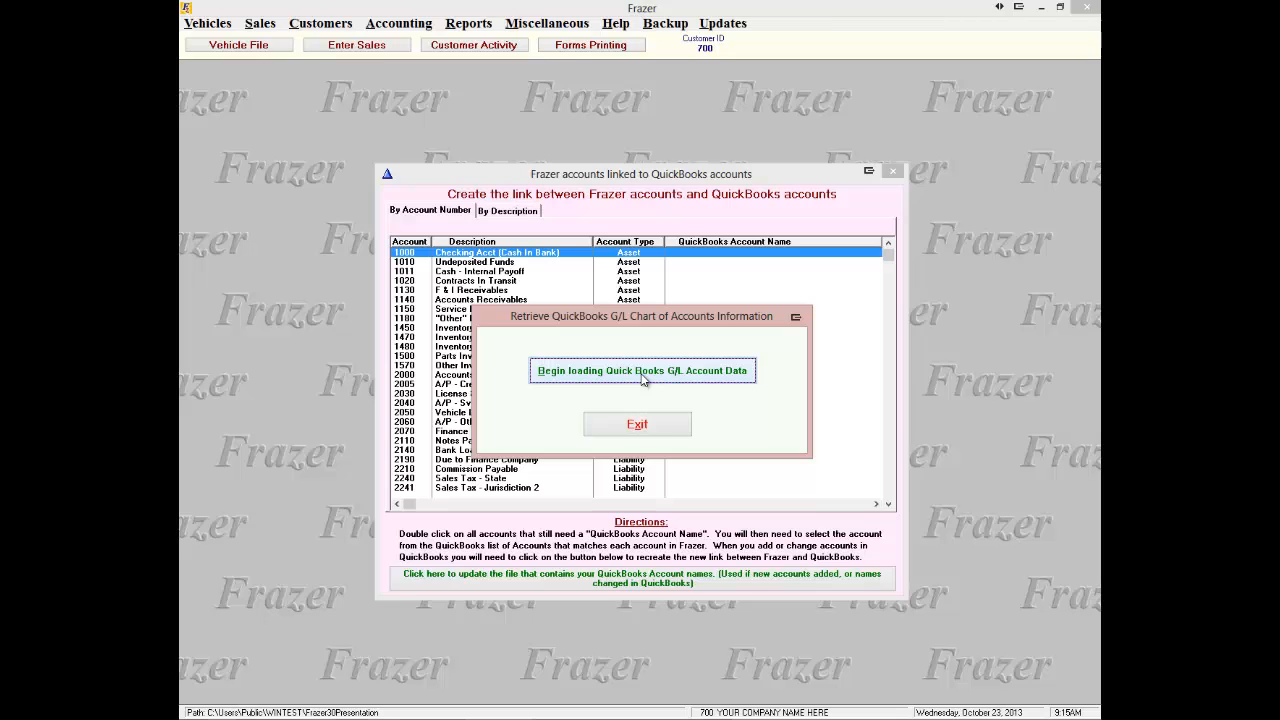
left_click(643, 371)
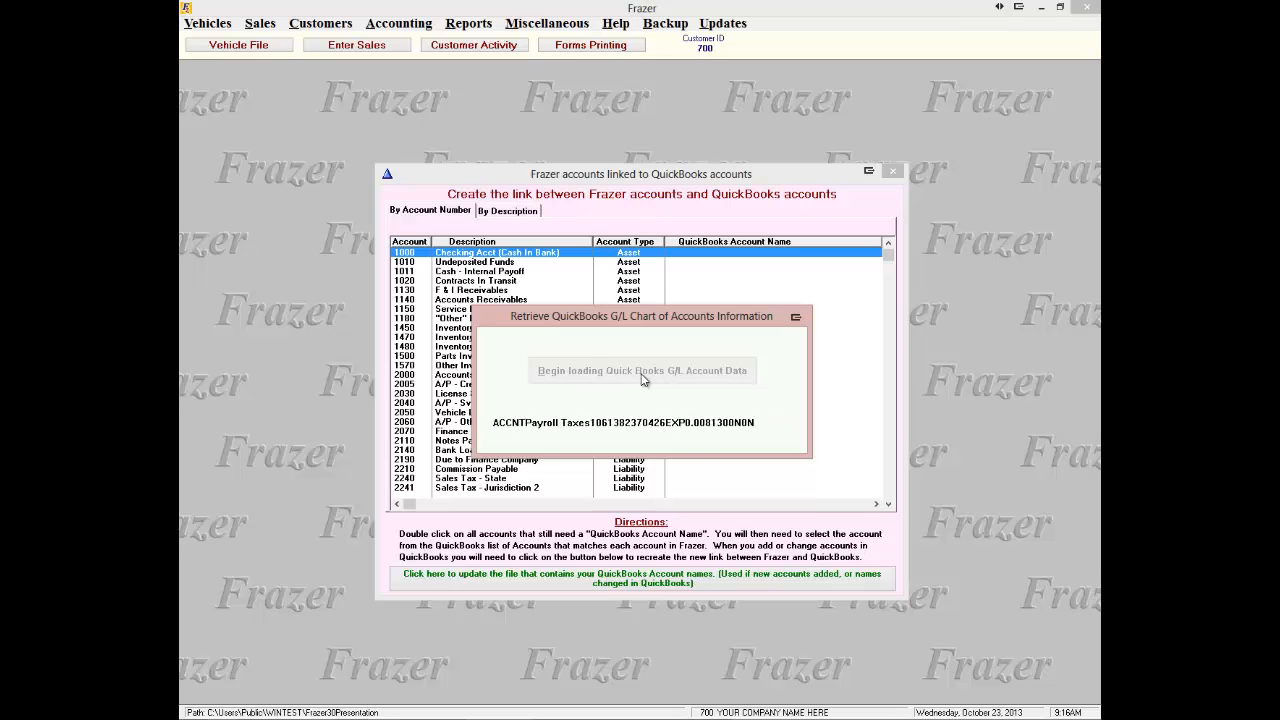
- Link Frazer account 1000 to Checking Acct (Cash in Bank) and account 1010 to Undeposited Funds - Frazer
double_click(584, 257)
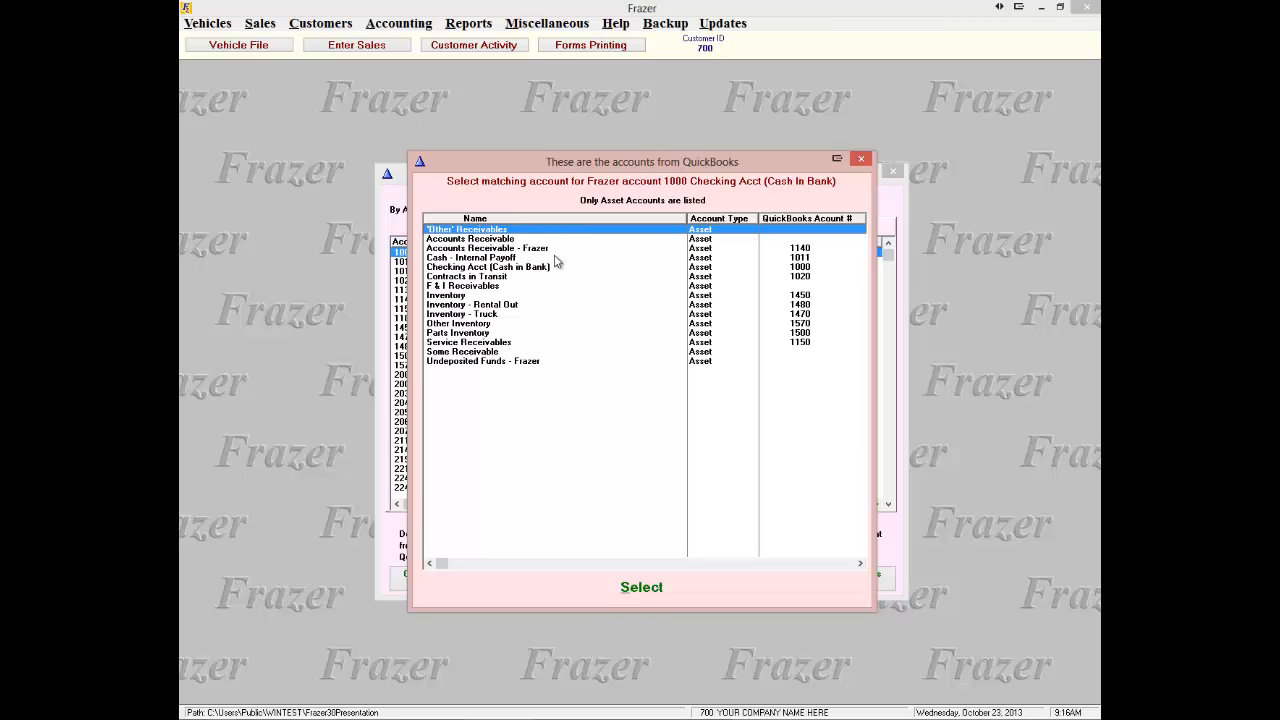
double_click(538, 268)
double_click(501, 263)
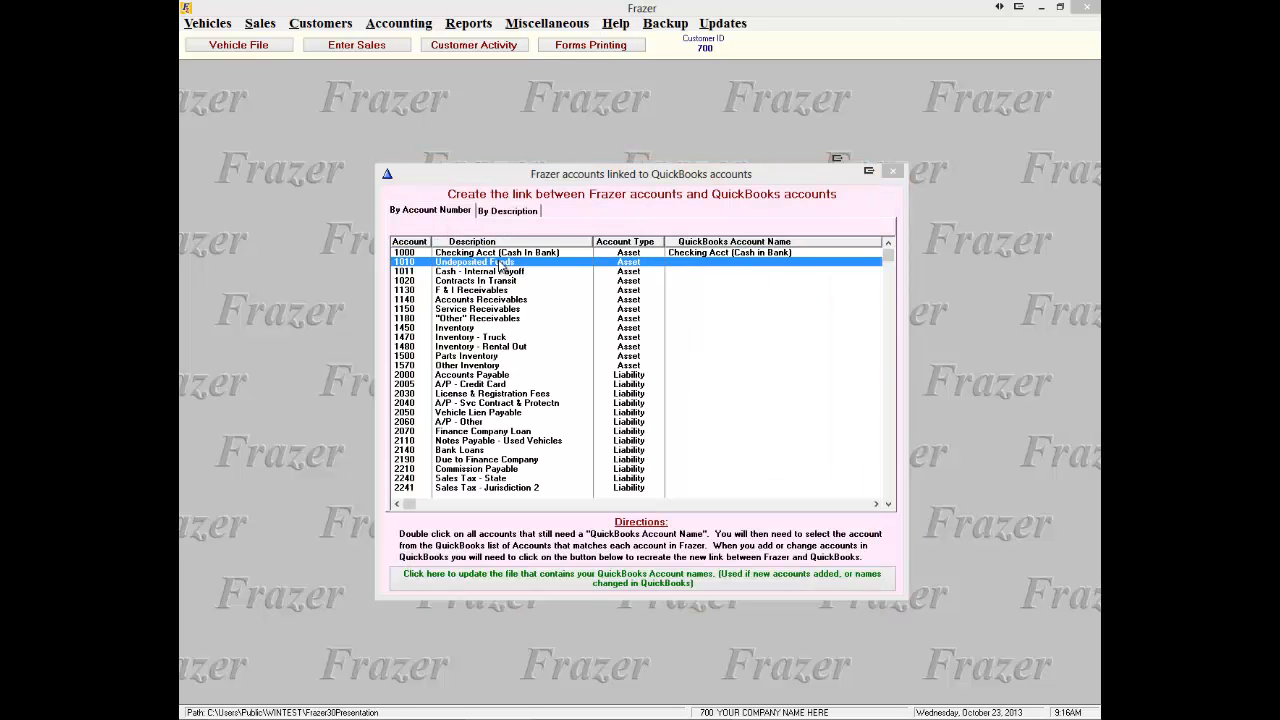
double_click(480, 361)
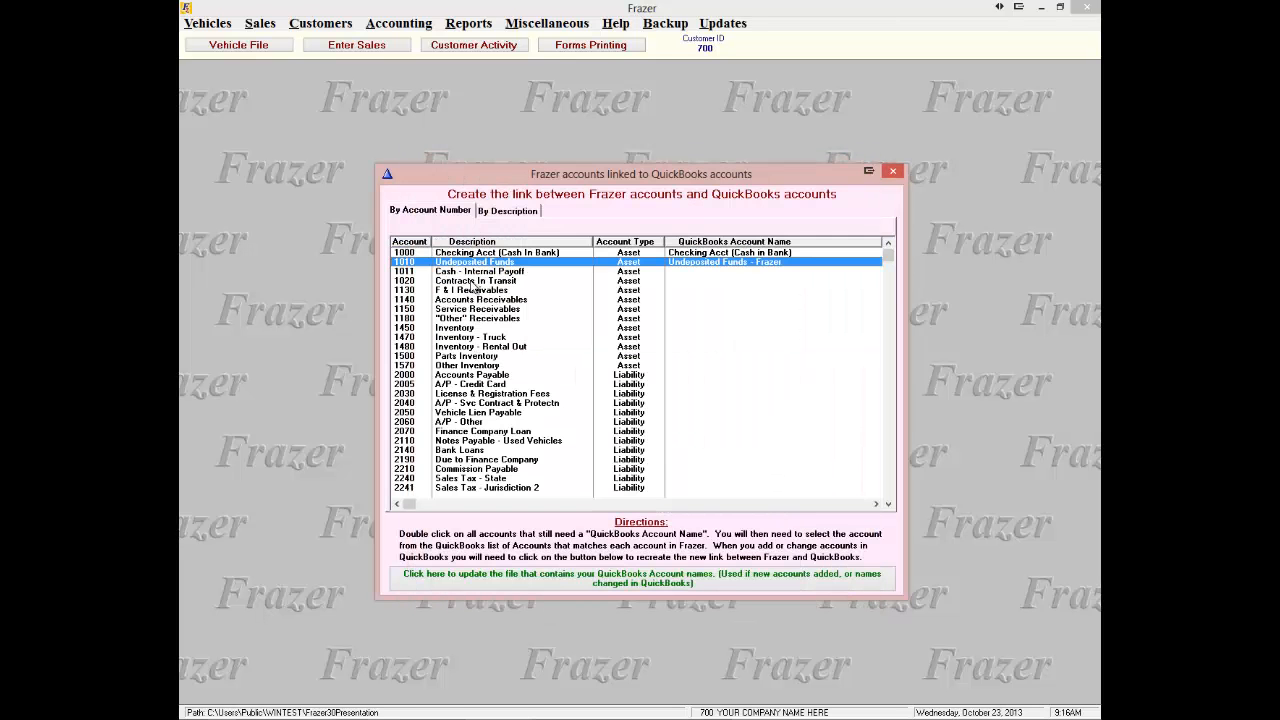
- Link accounts 1011 Cash - Internal Payoff, 1020 Contracts In Transit and 1130 F & I Receivables to their QuickBooks namesakes, and close the account link window
double_click(477, 274)
double_click(478, 264)
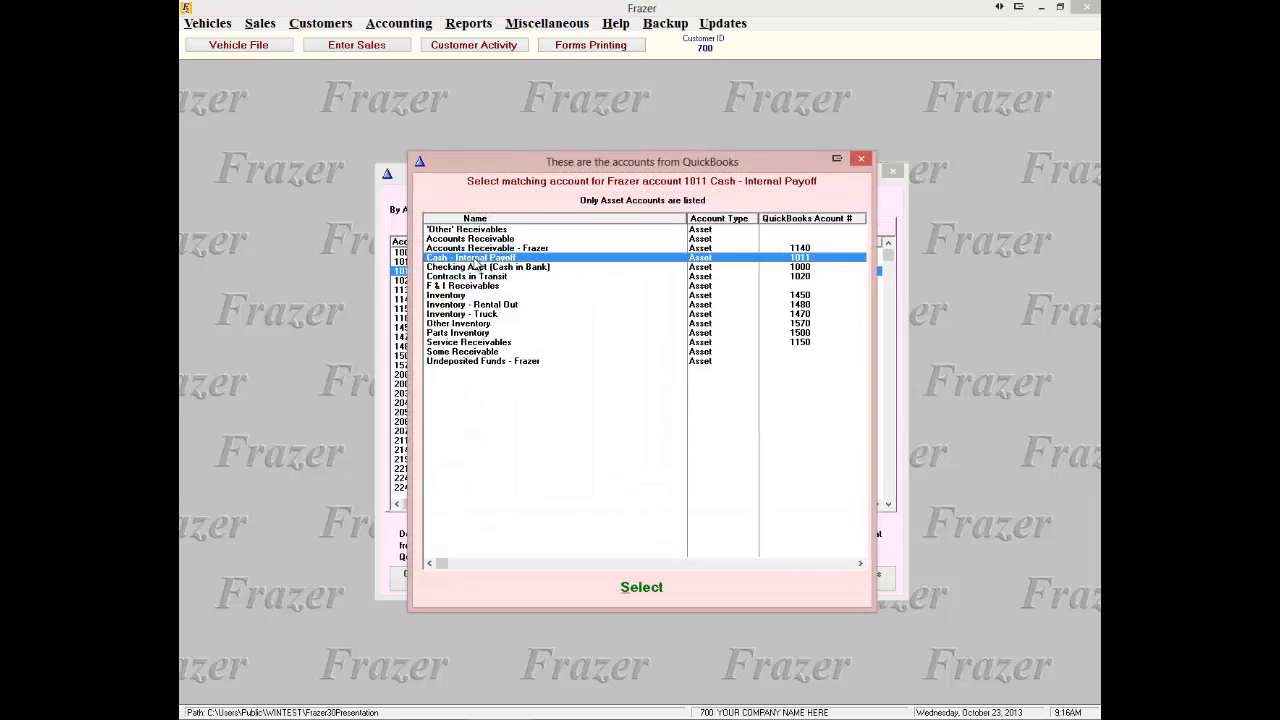
double_click(475, 281)
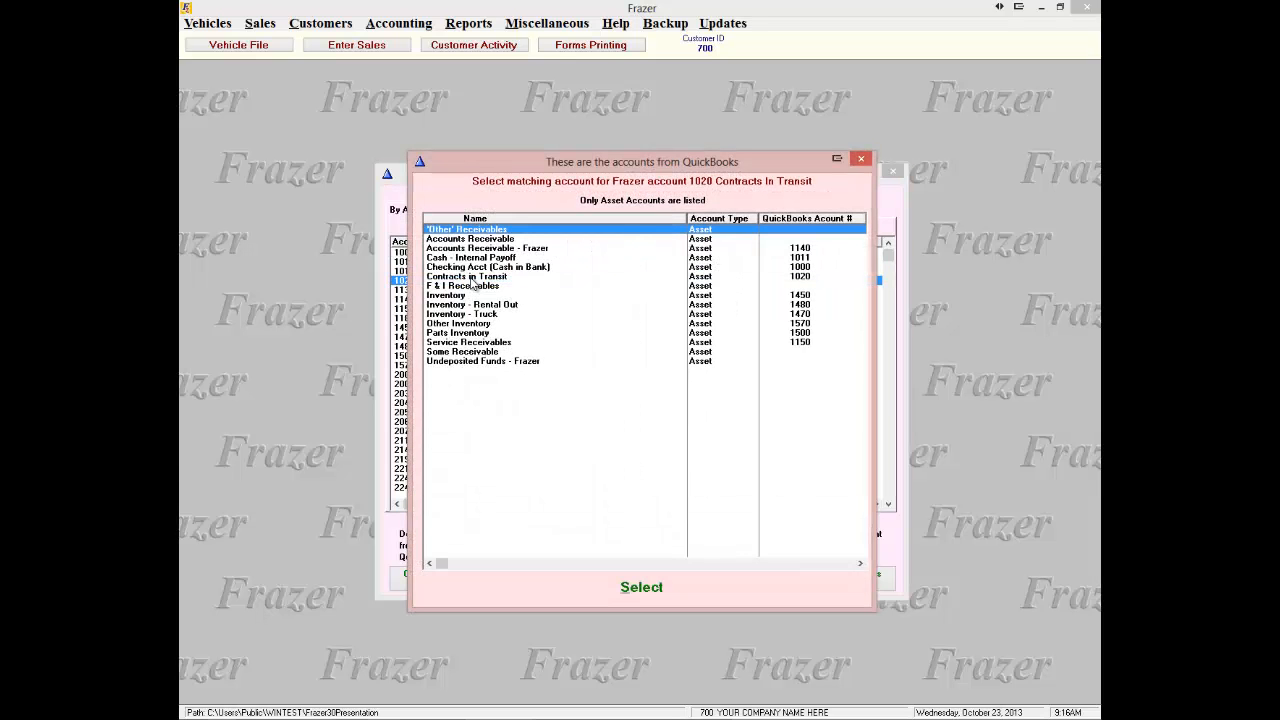
double_click(472, 276)
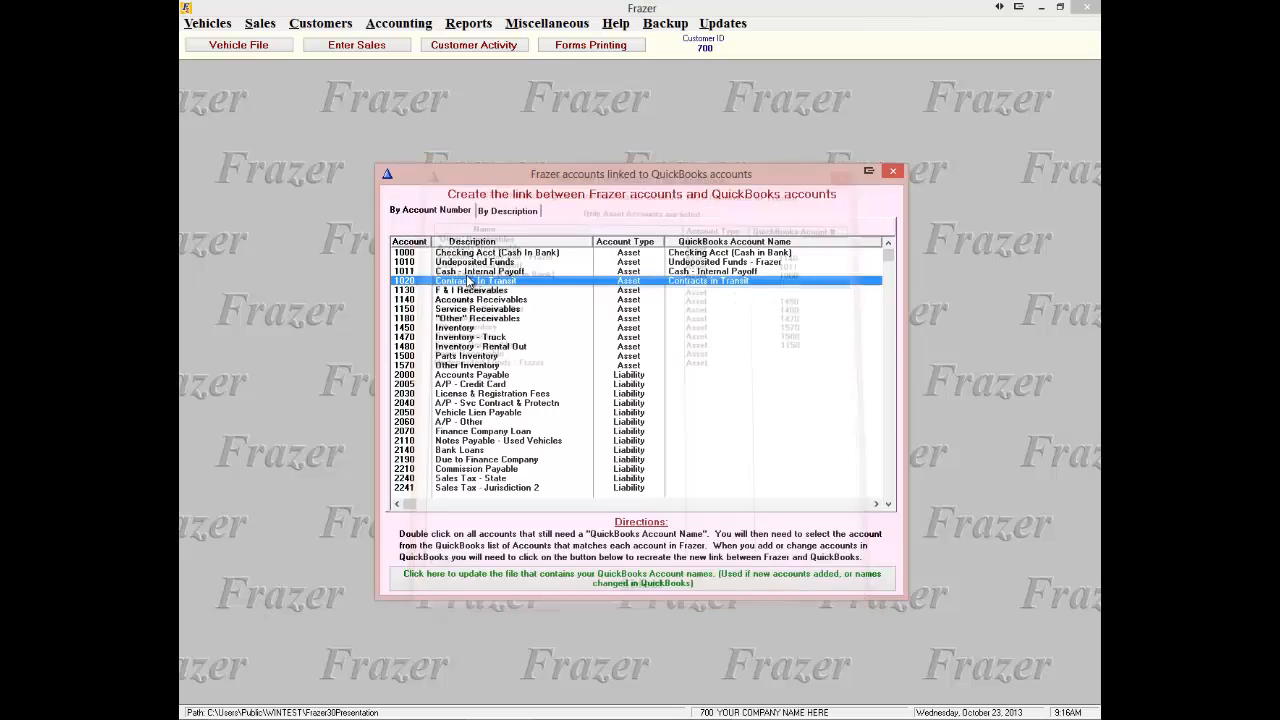
double_click(469, 290)
double_click(466, 287)
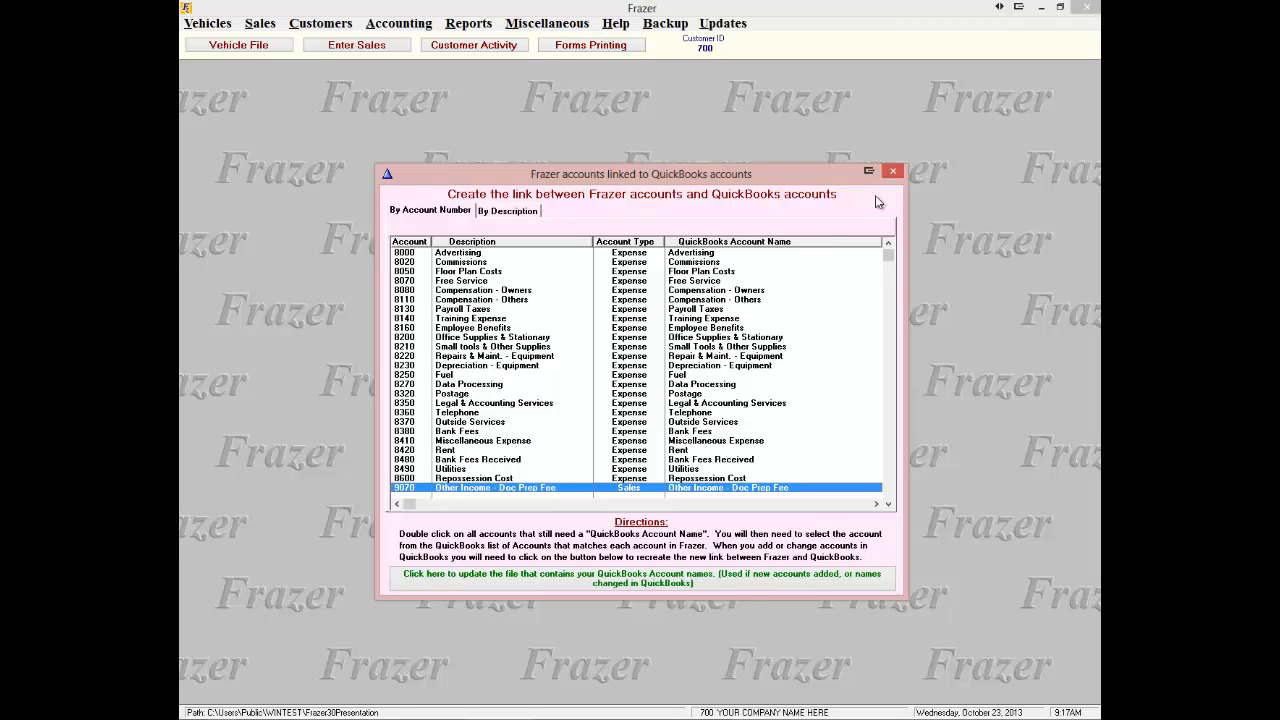
left_click(893, 174)
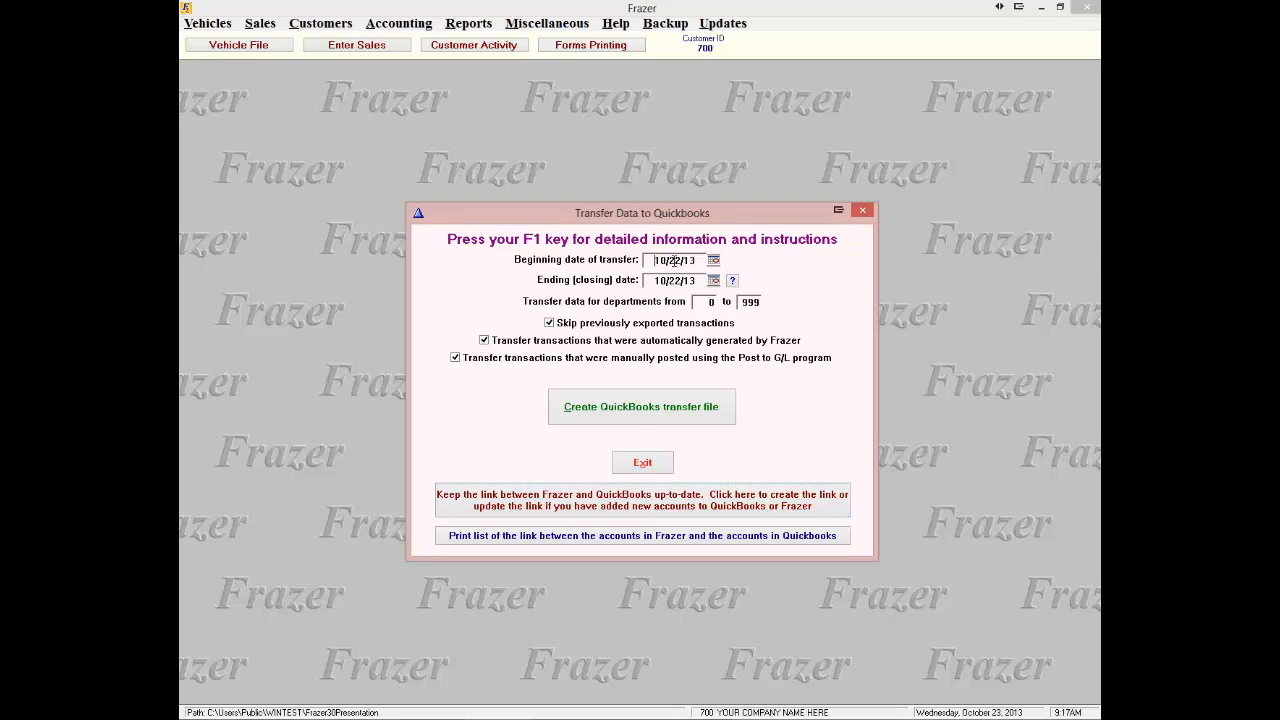
- Create the QuickBooks transfer file for transactions from 9/01/13 through 10/15/13 and acknowledge the completion message
left_click_drag(656, 261, 714, 268)
type("9")
type("/01")
key("Return")
type("10/1")
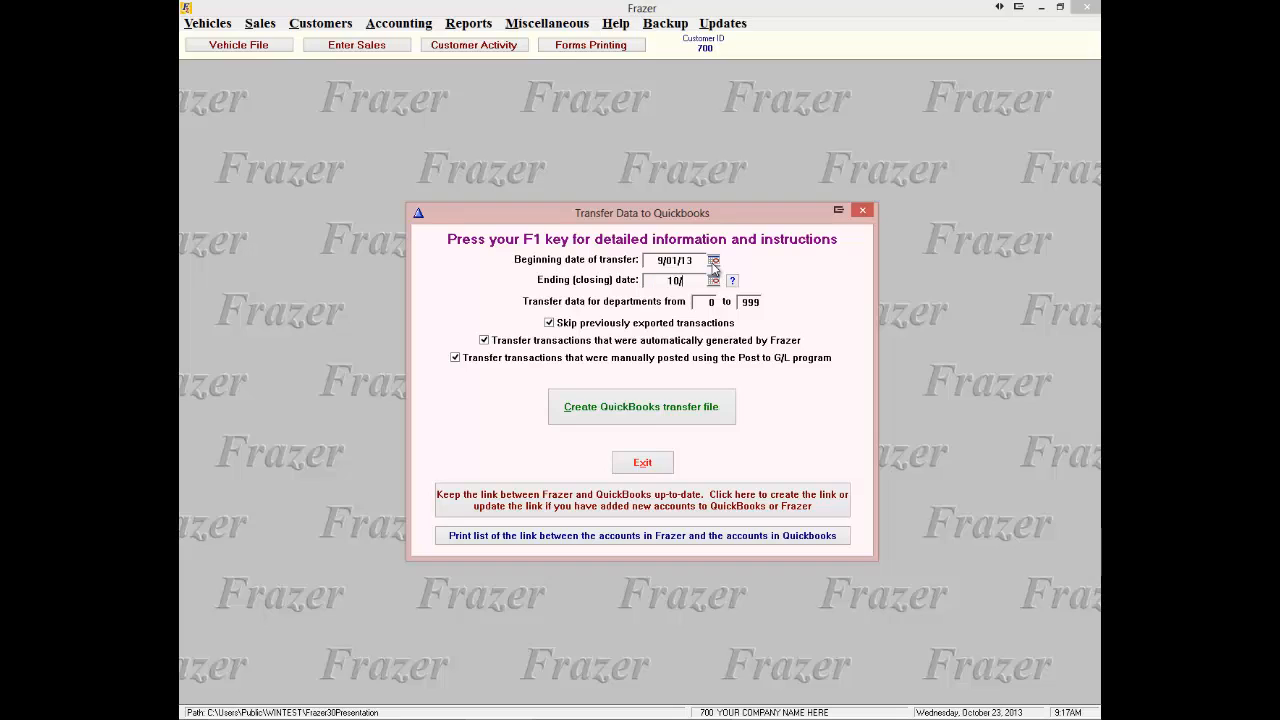
type("5")
key("Return")
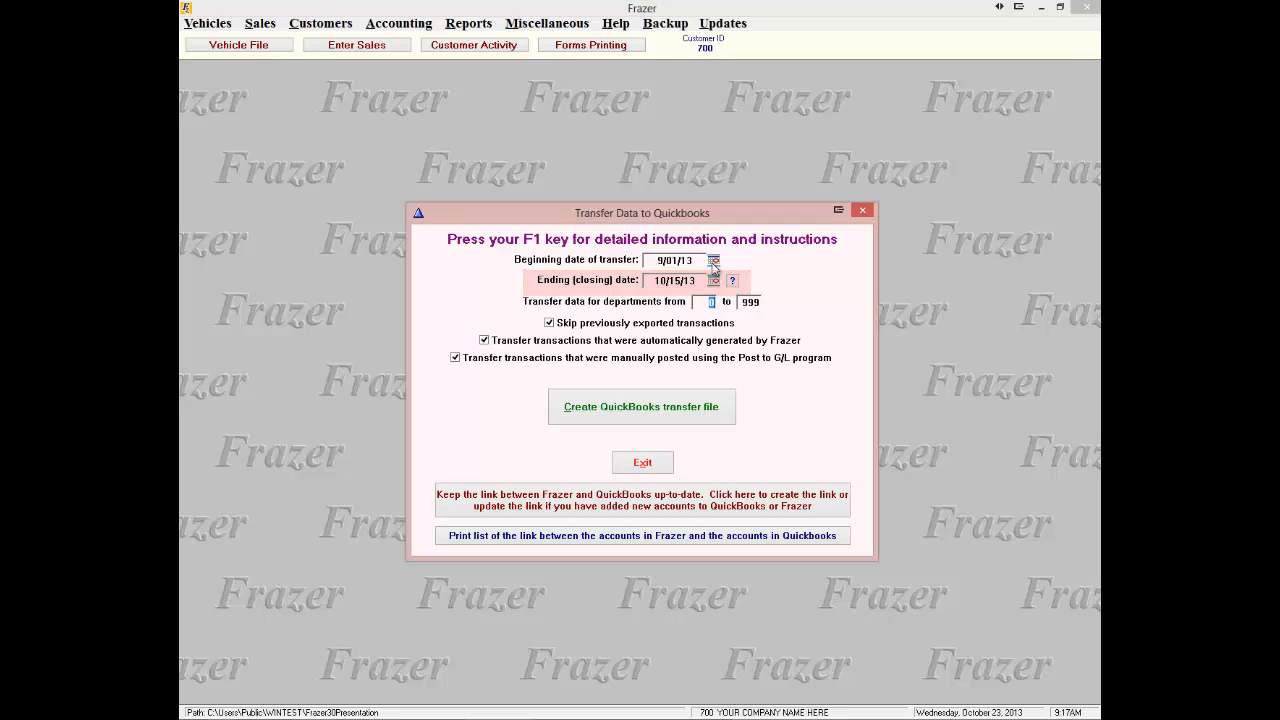
left_click(656, 404)
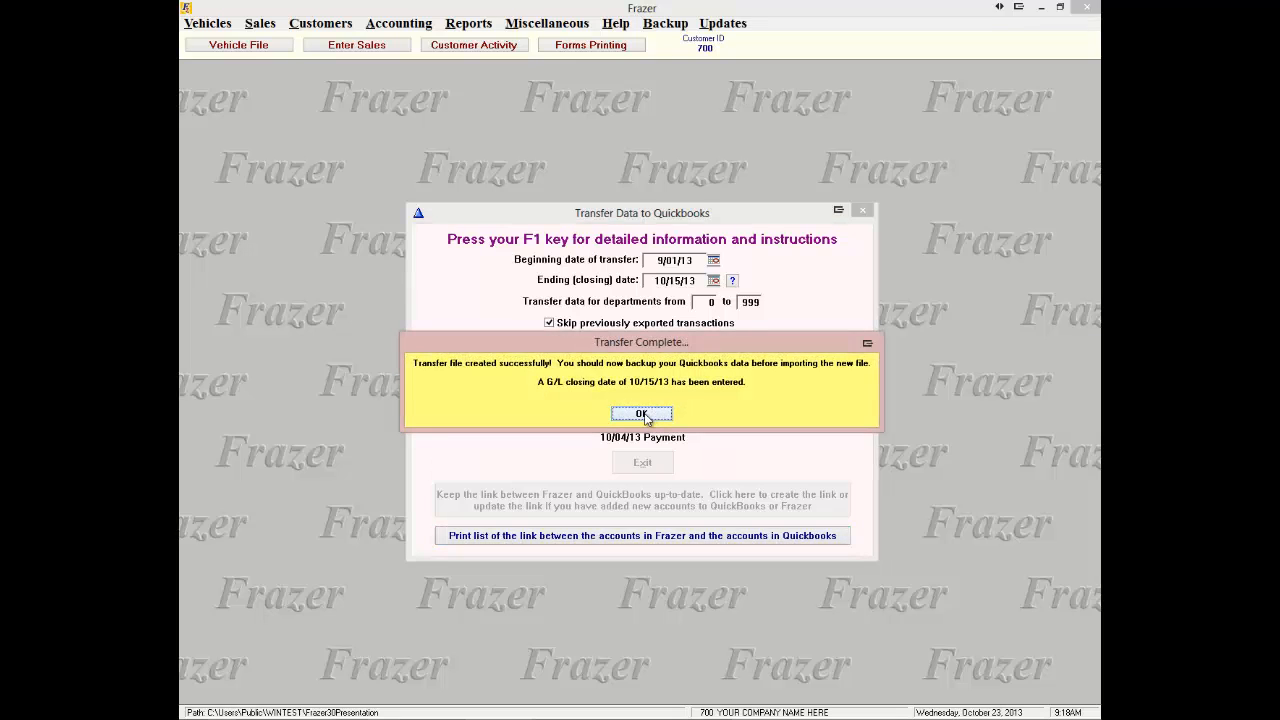
left_click(642, 414)
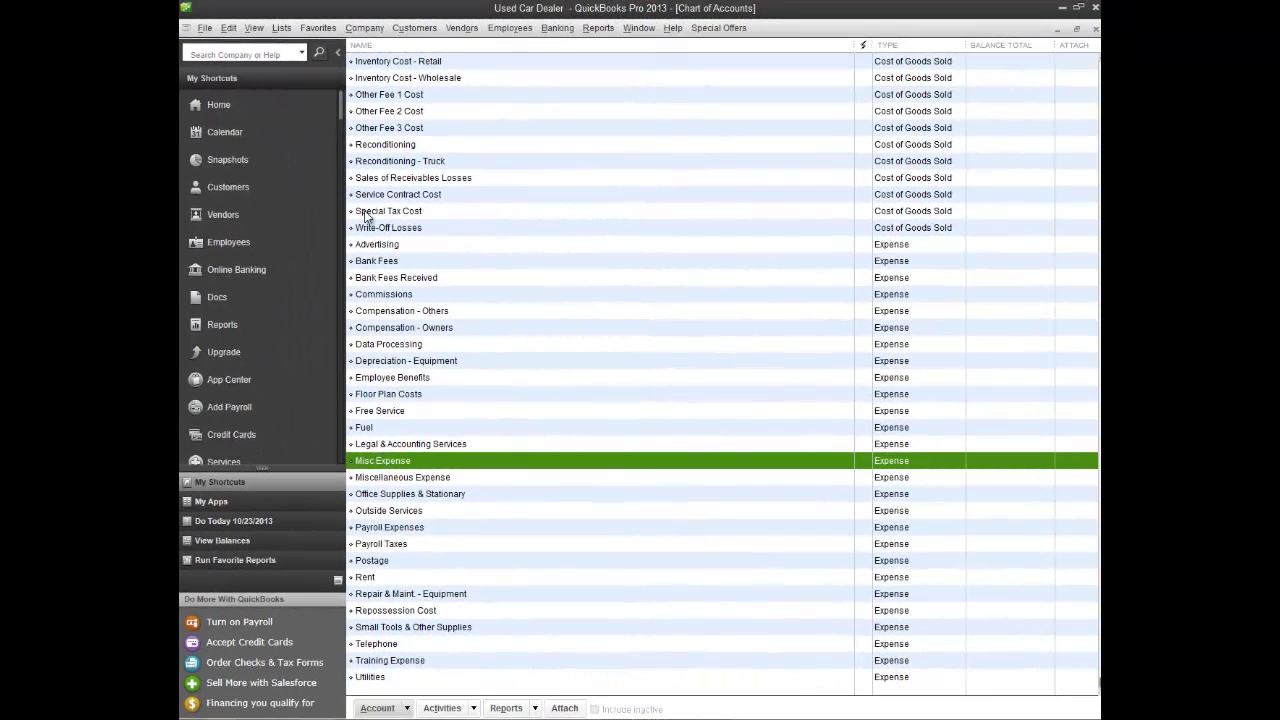
- Switch to QuickBooks and create a local backup of the company file
left_click(204, 28)
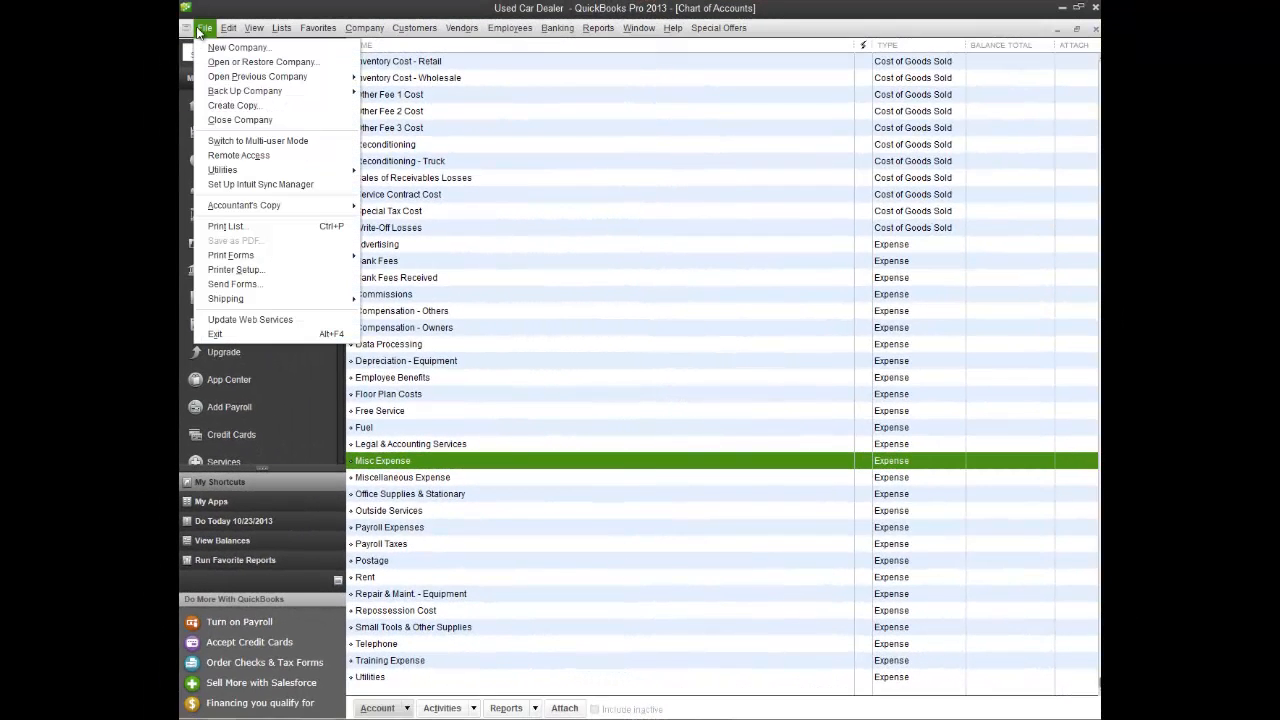
mouse_move(255, 92)
left_click(405, 106)
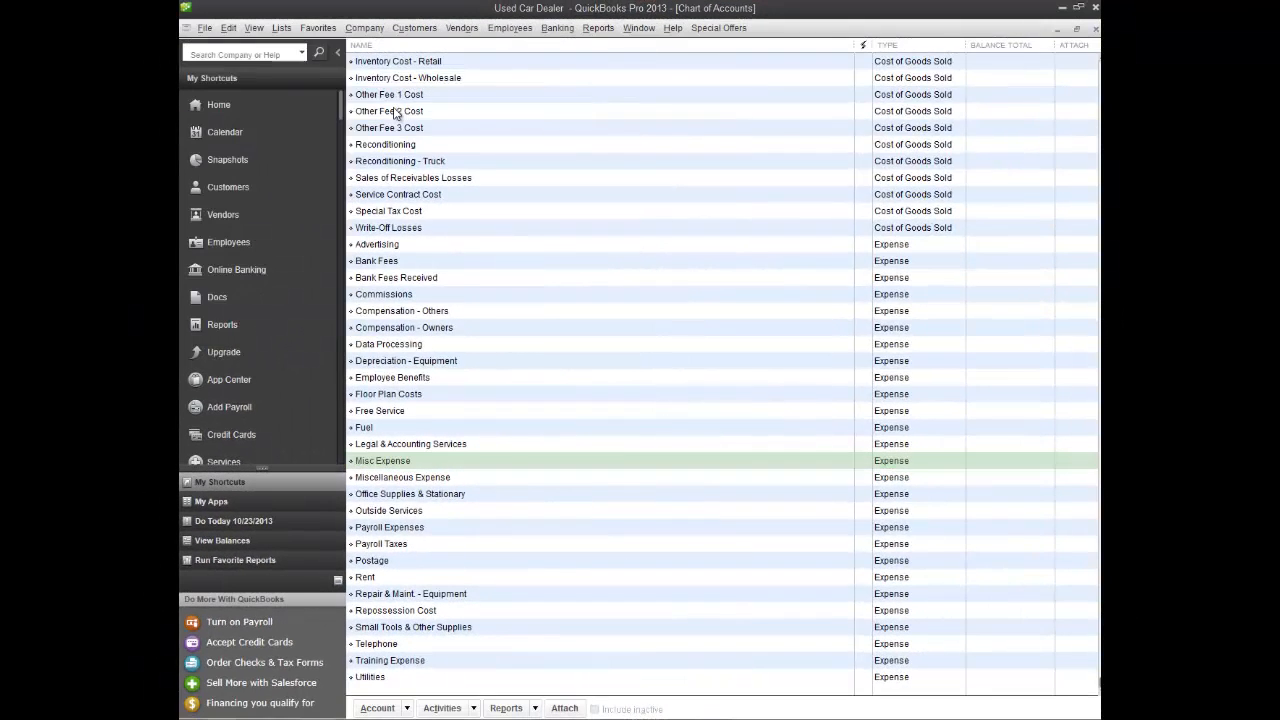
left_click(533, 428)
left_click(532, 429)
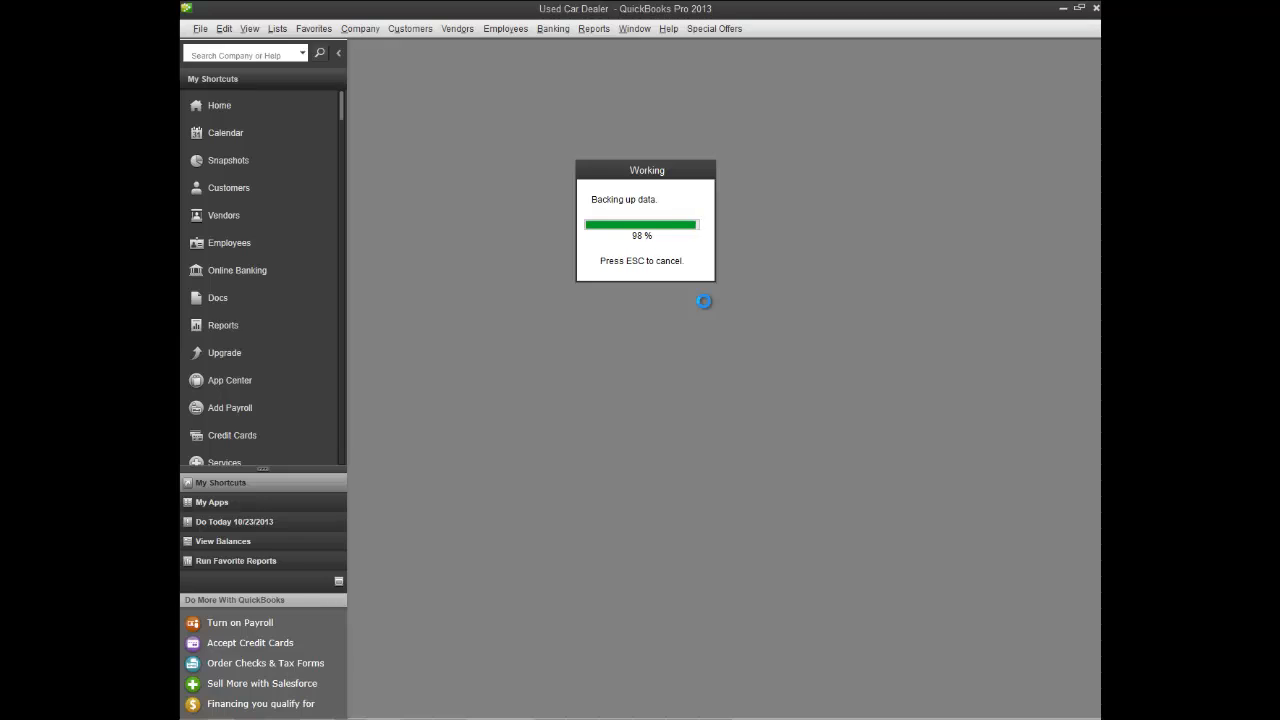
left_click(643, 239)
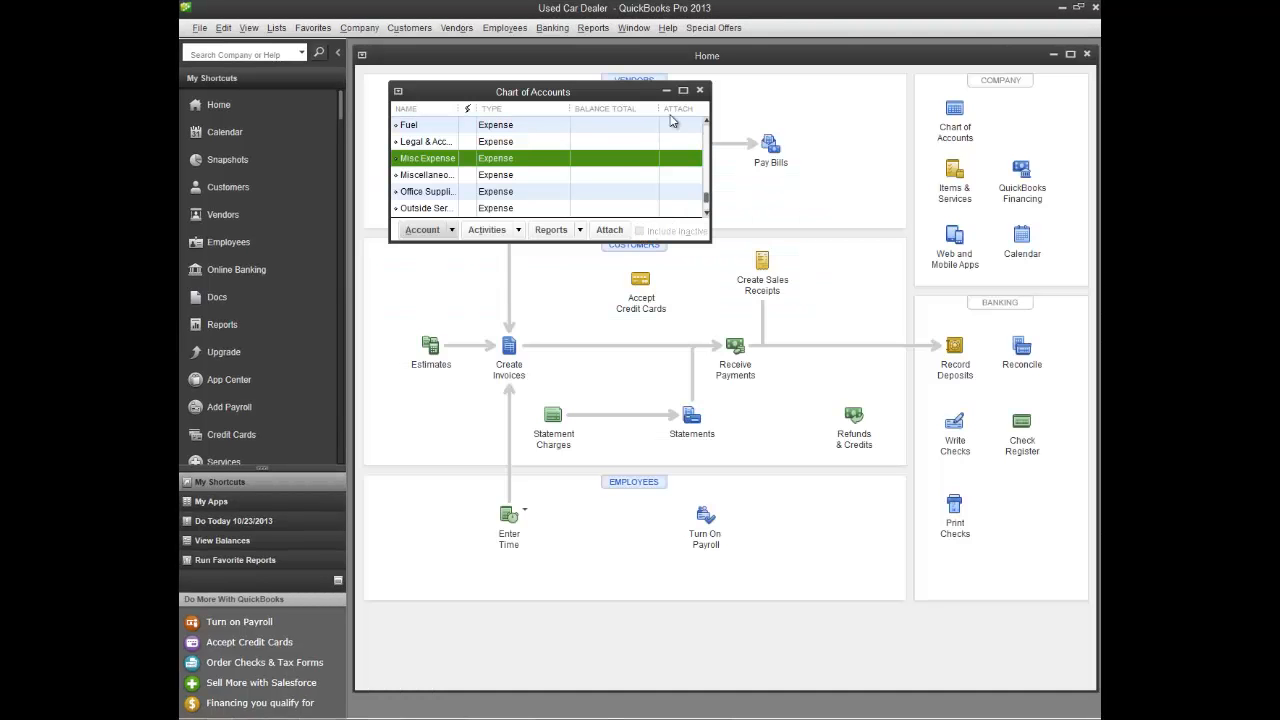
- Import the IIF file FrazerImport_10_23_2013_ 918.IIF from the Frazer30Presentation folder and acknowledge the import message
left_click(200, 27)
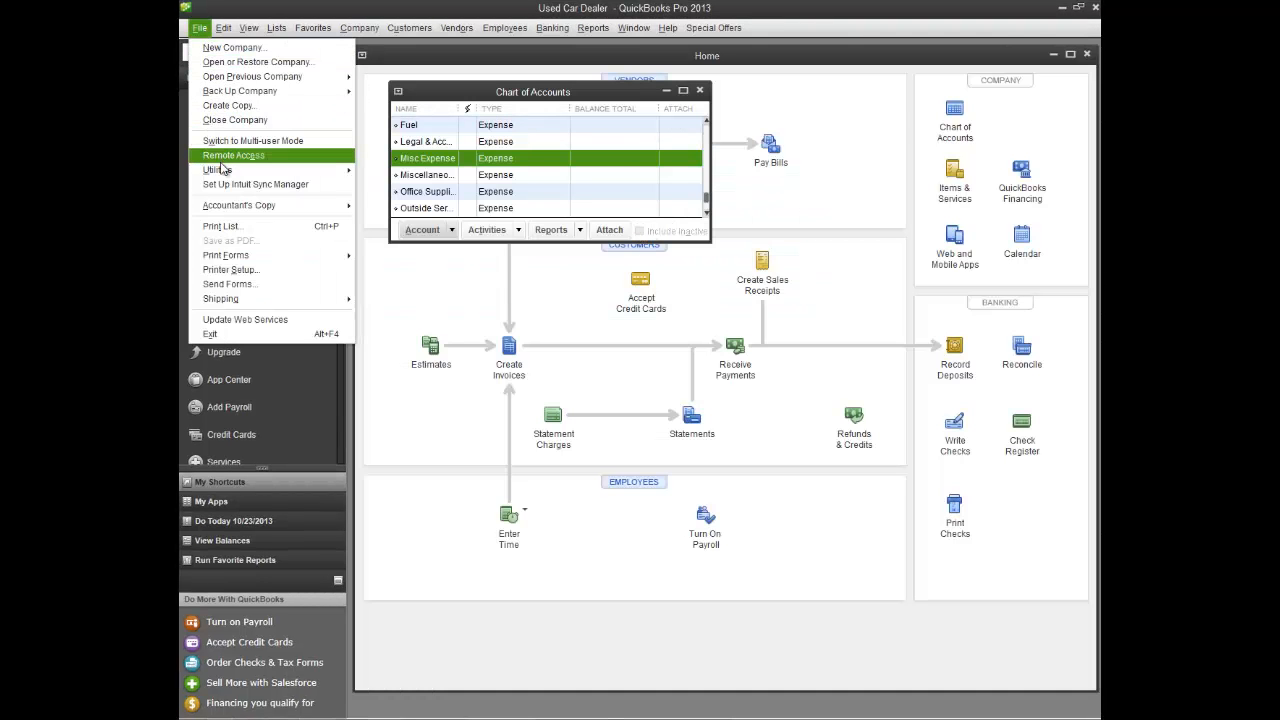
mouse_move(250, 172)
mouse_move(462, 180)
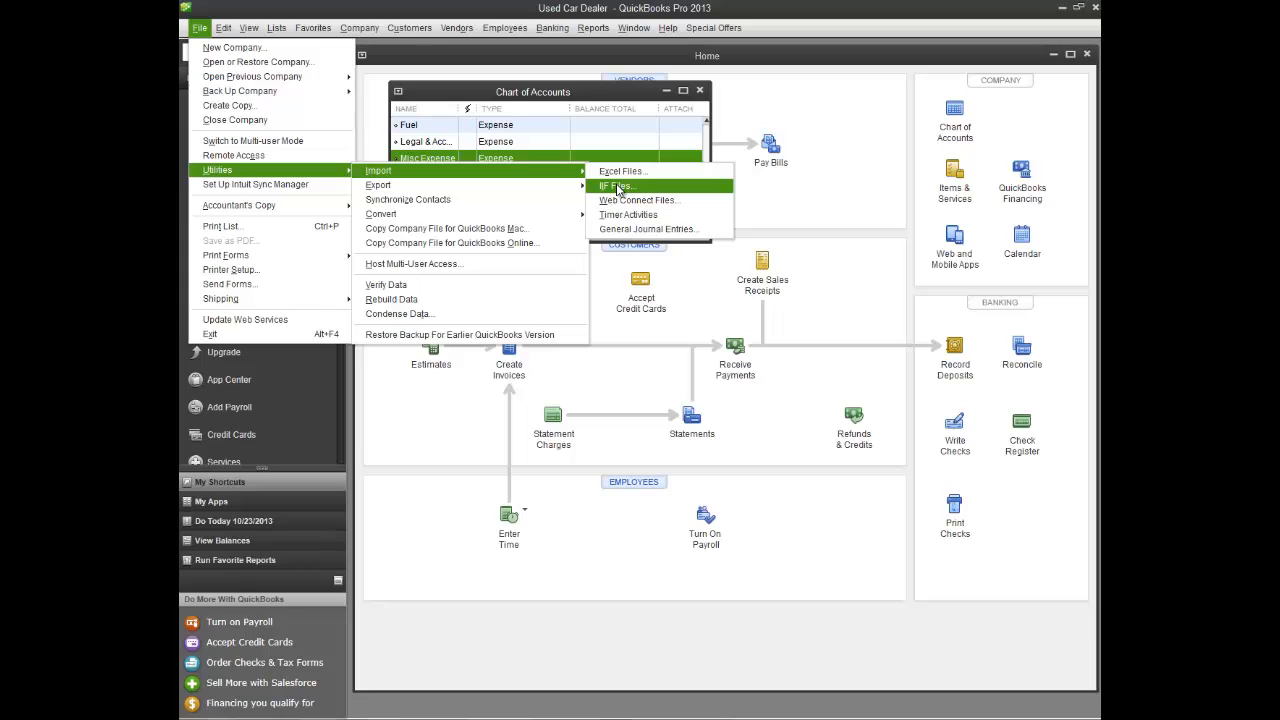
left_click(616, 187)
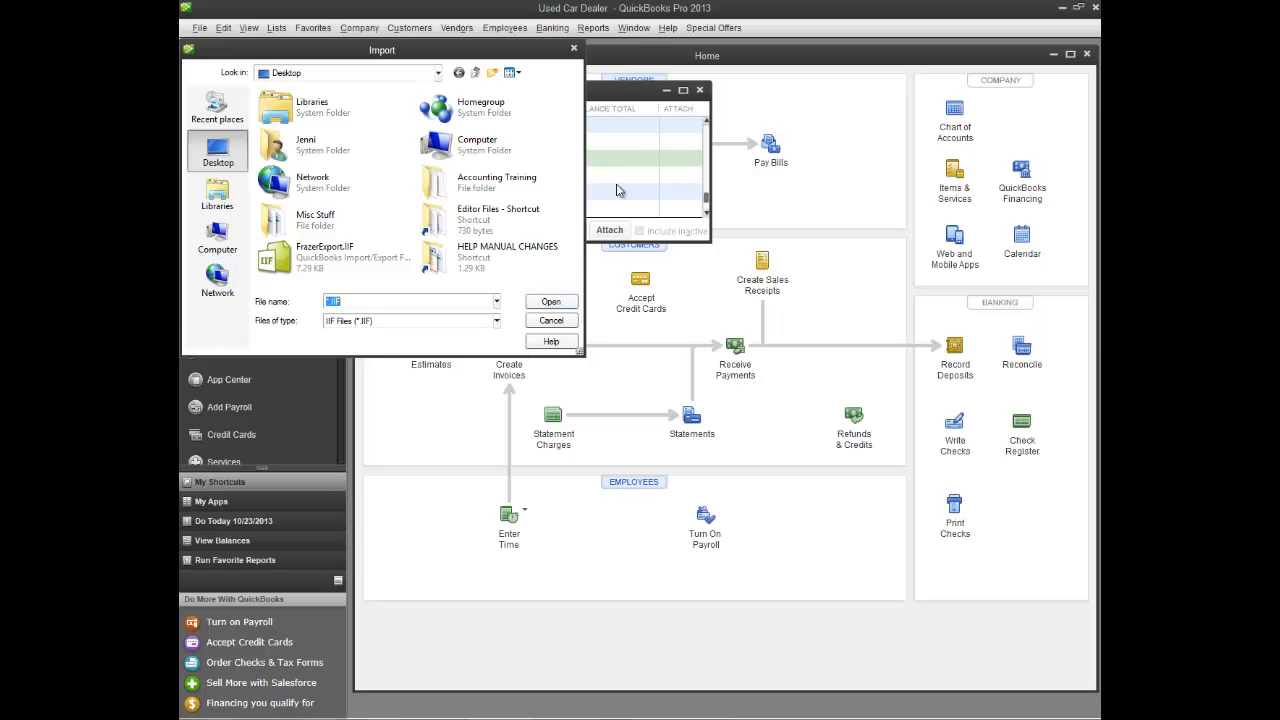
double_click(496, 177)
left_click(414, 206)
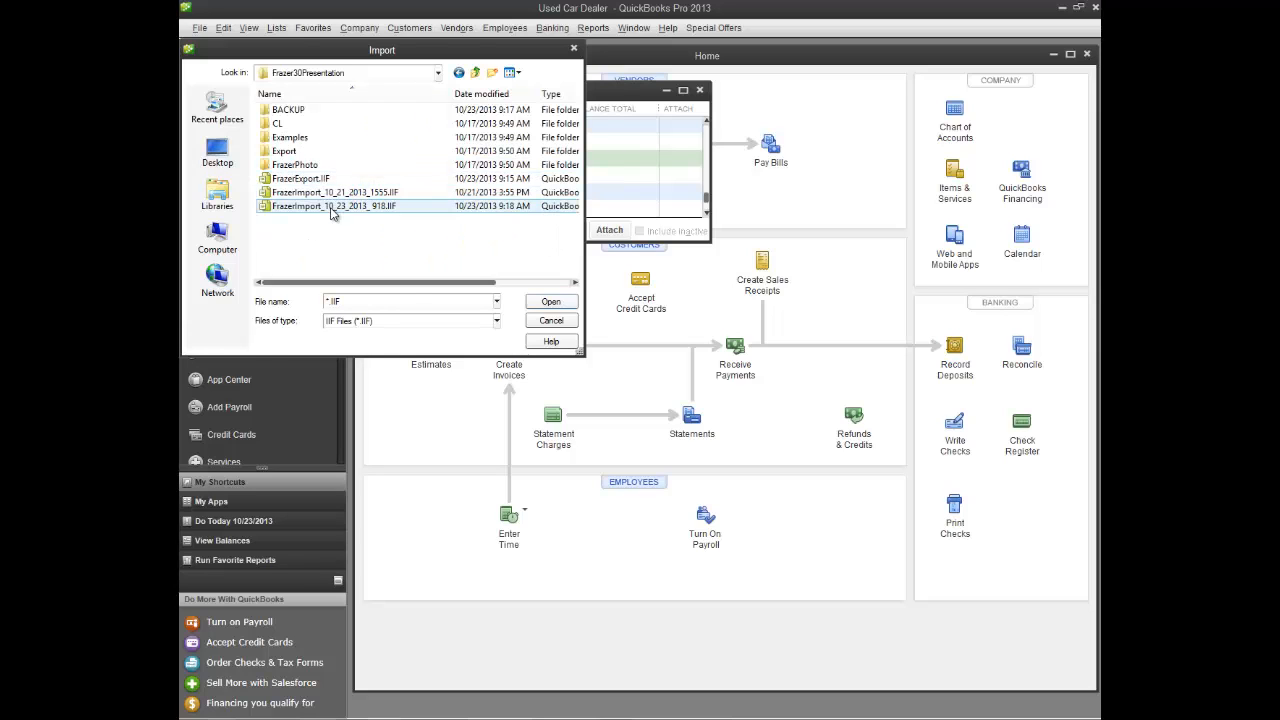
left_click(551, 301)
left_click(645, 230)
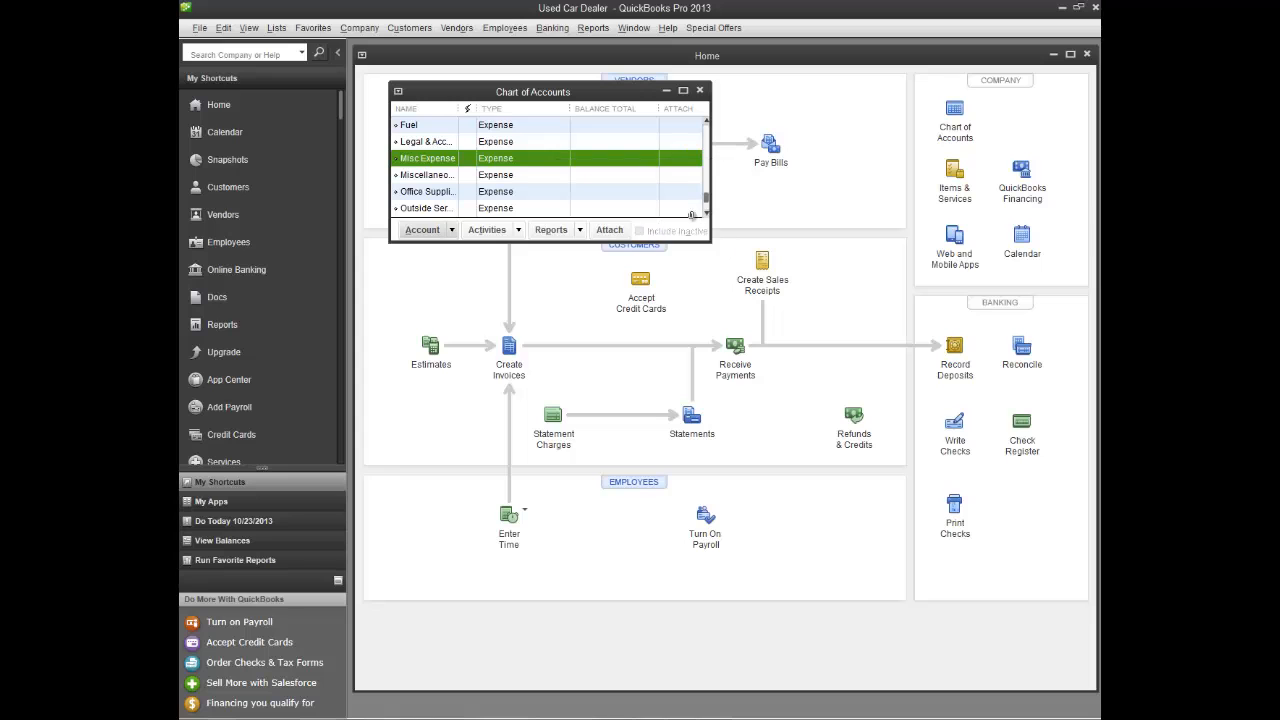
- Review the account balances in the maximized chart of accounts and the Checking Acct (Cash in Bank) register, and close both
left_click(684, 91)
scroll(703, 340, "up", 20)
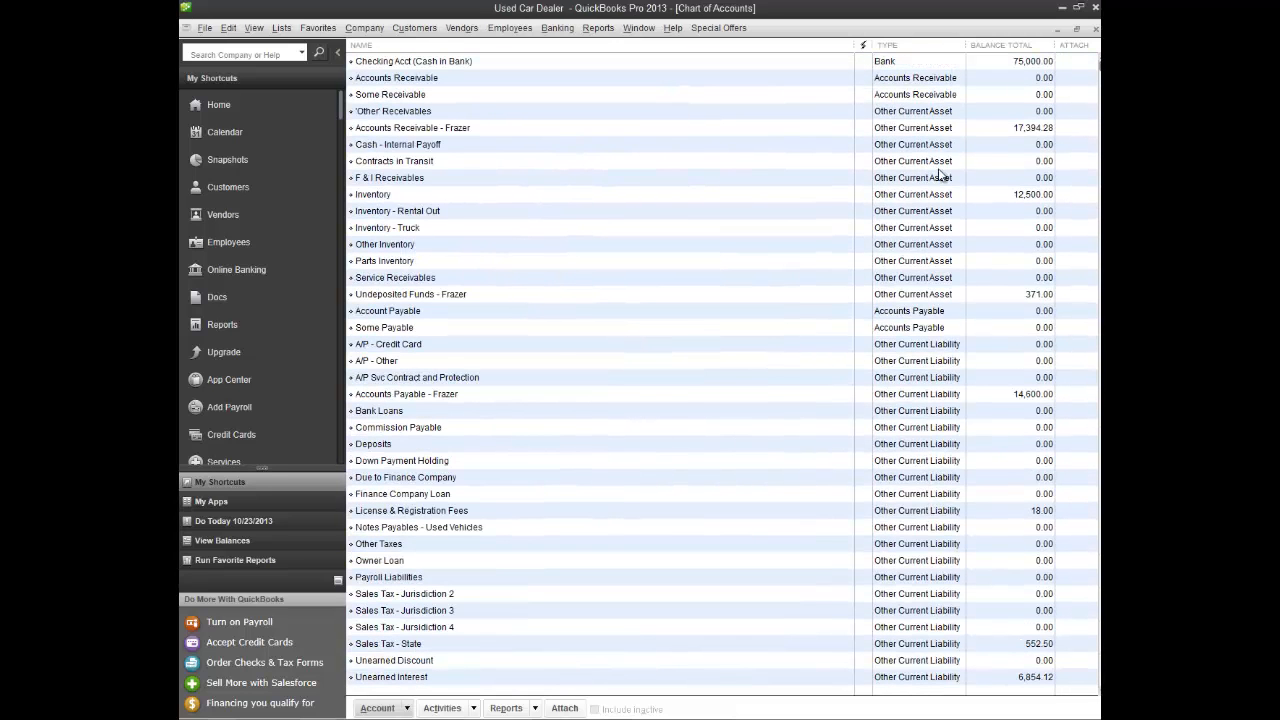
left_click(1000, 63)
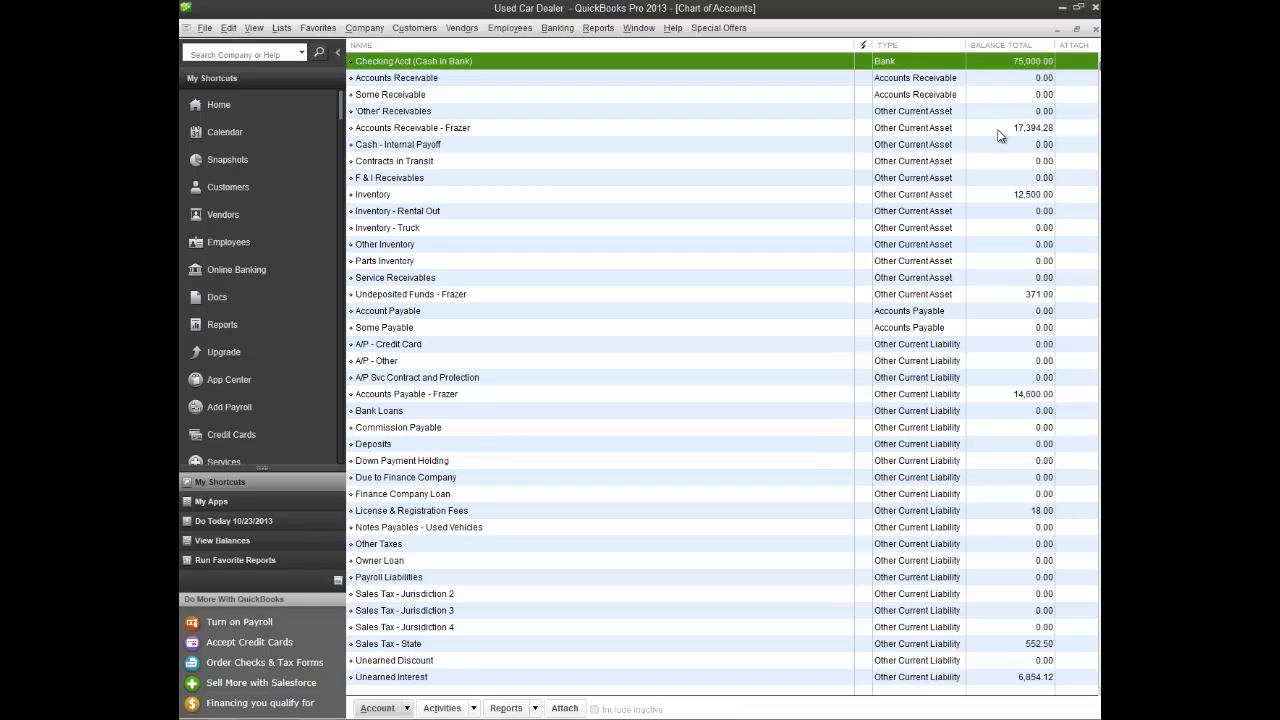
double_click(990, 63)
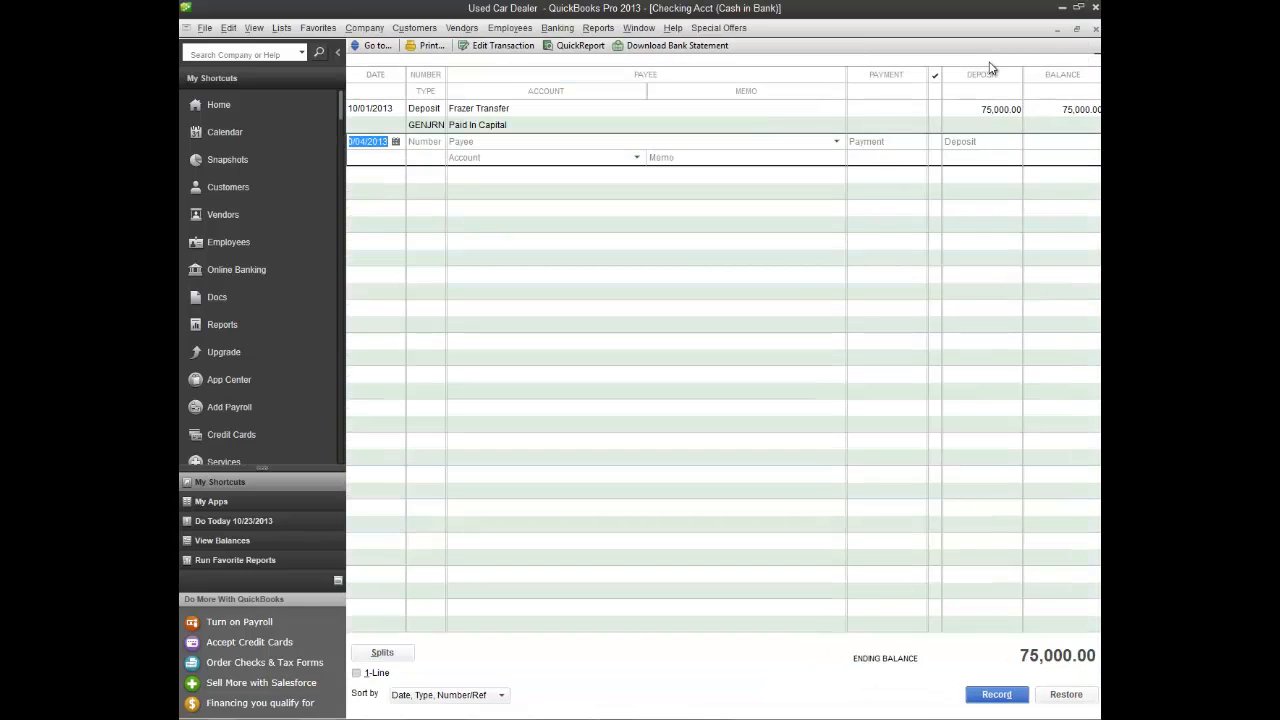
left_click(1095, 29)
left_click(1095, 29)
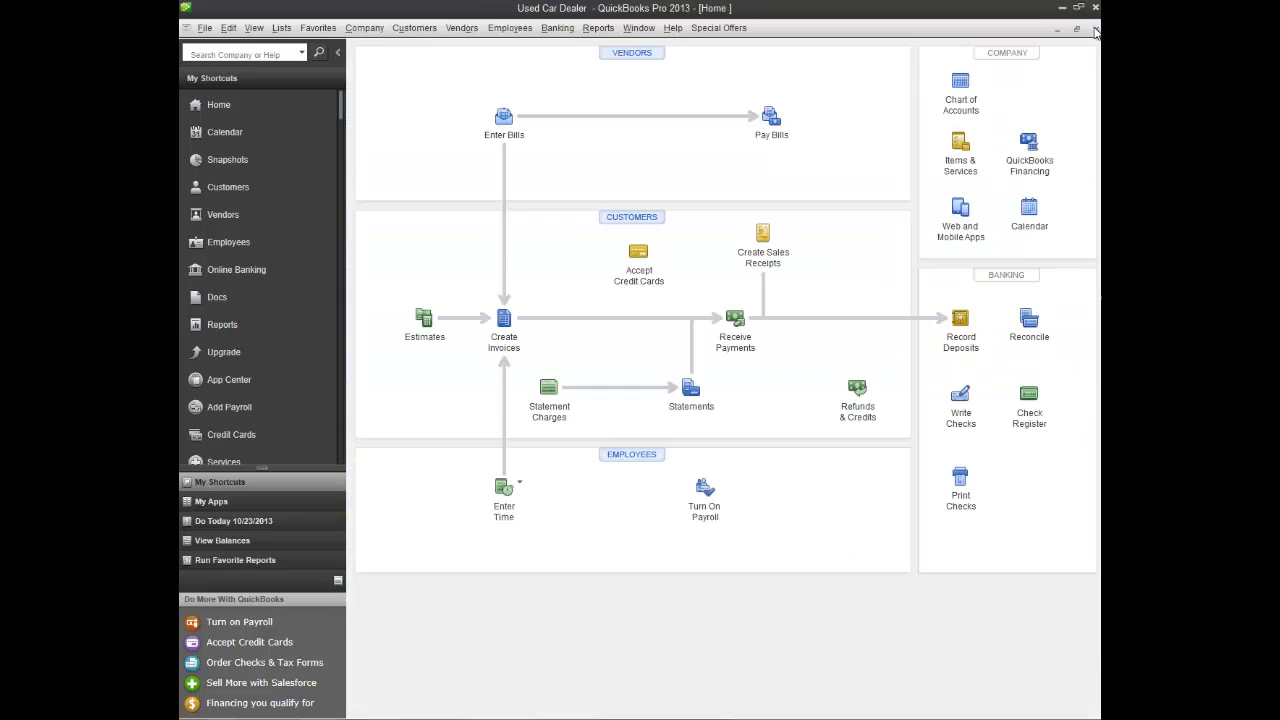
- Generate a custom transaction detail report with the start date set to 09/01/2013
left_click(598, 28)
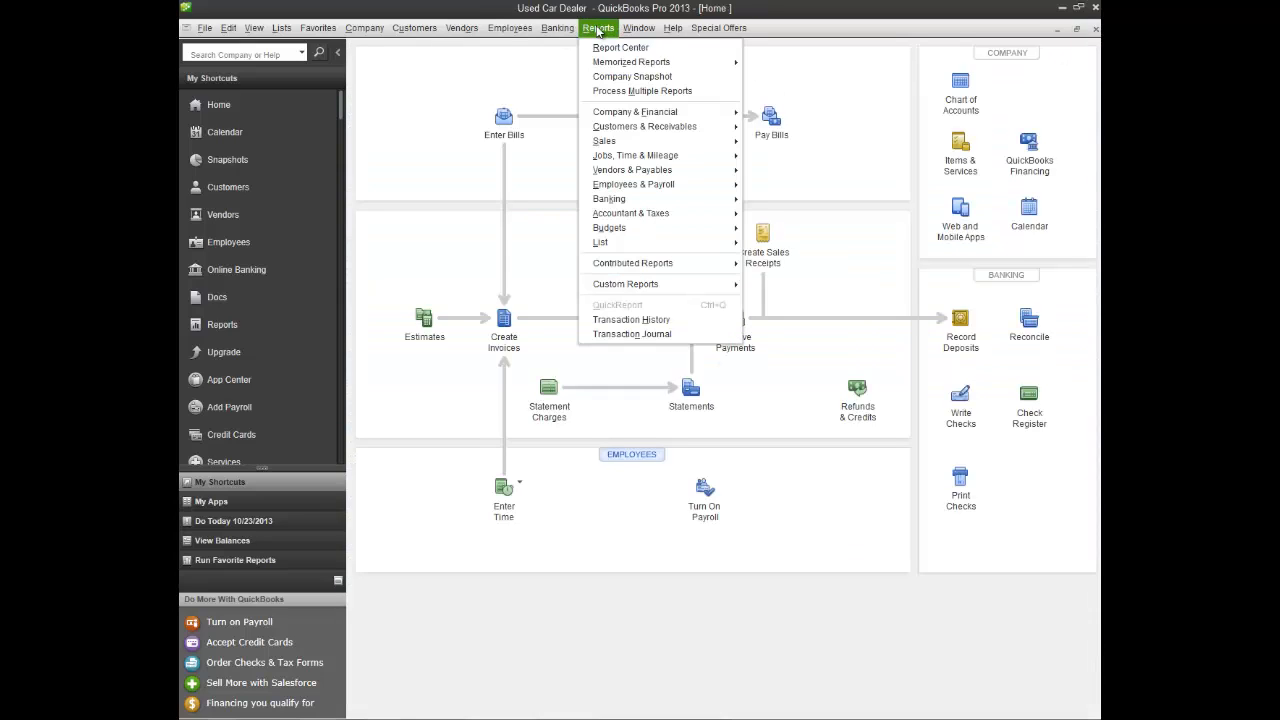
mouse_move(676, 286)
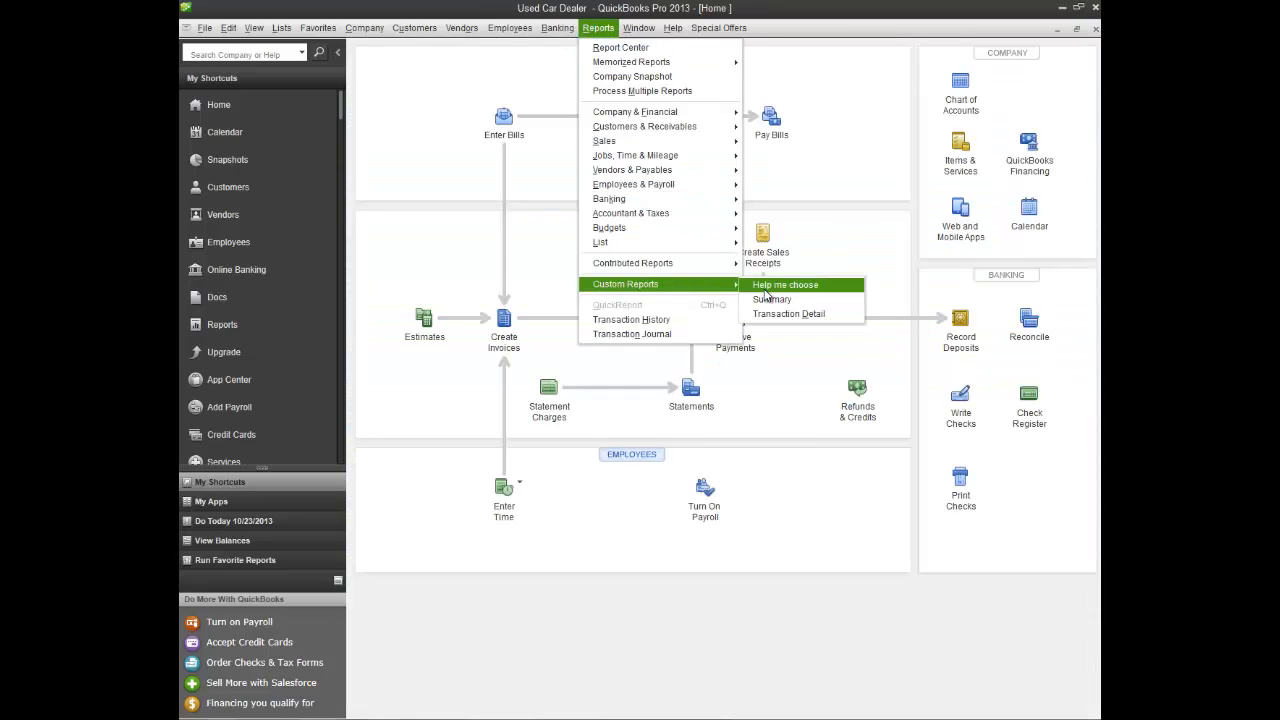
left_click(788, 314)
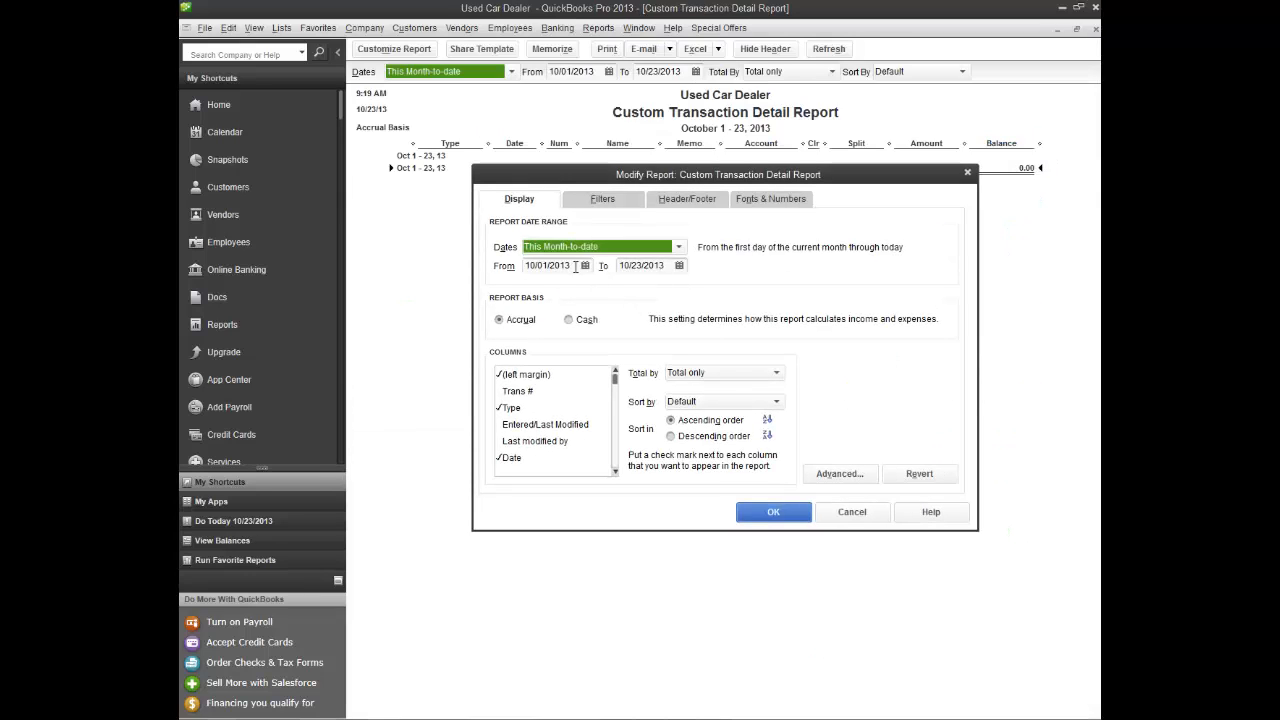
left_click_drag(575, 265, 498, 268)
type("9")
type("/01")
key("Tab")
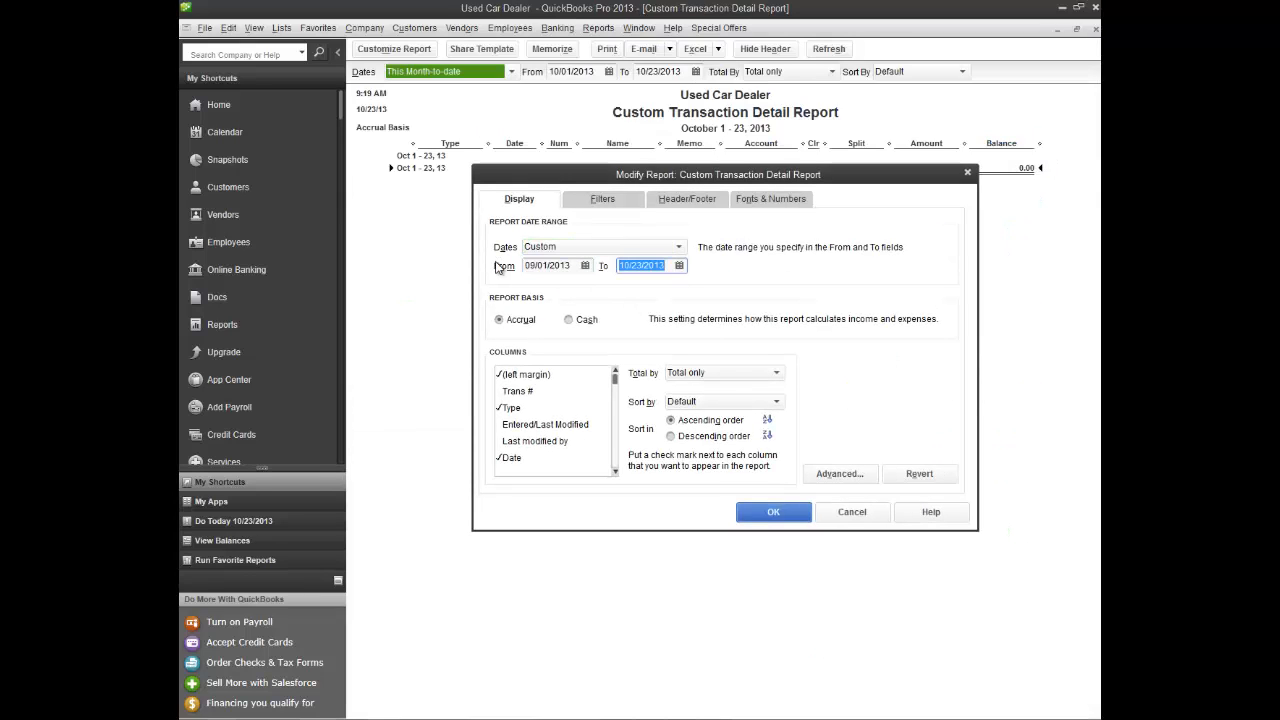
left_click(756, 513)
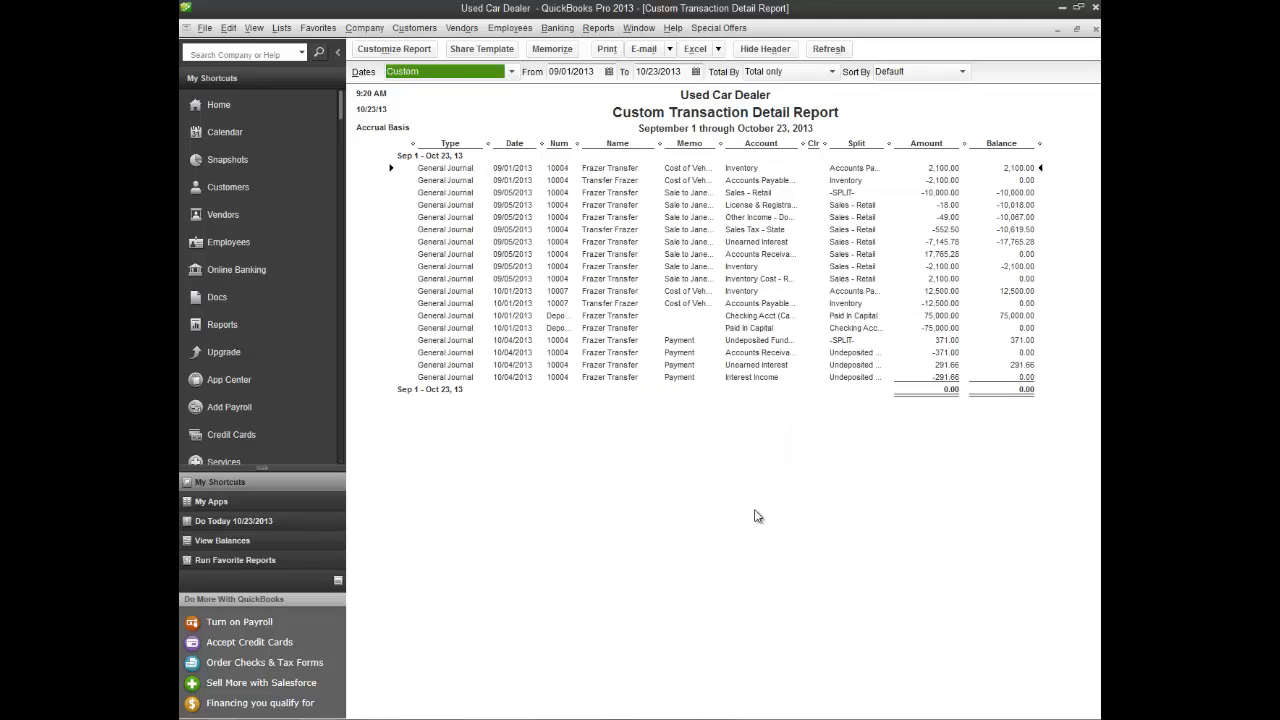